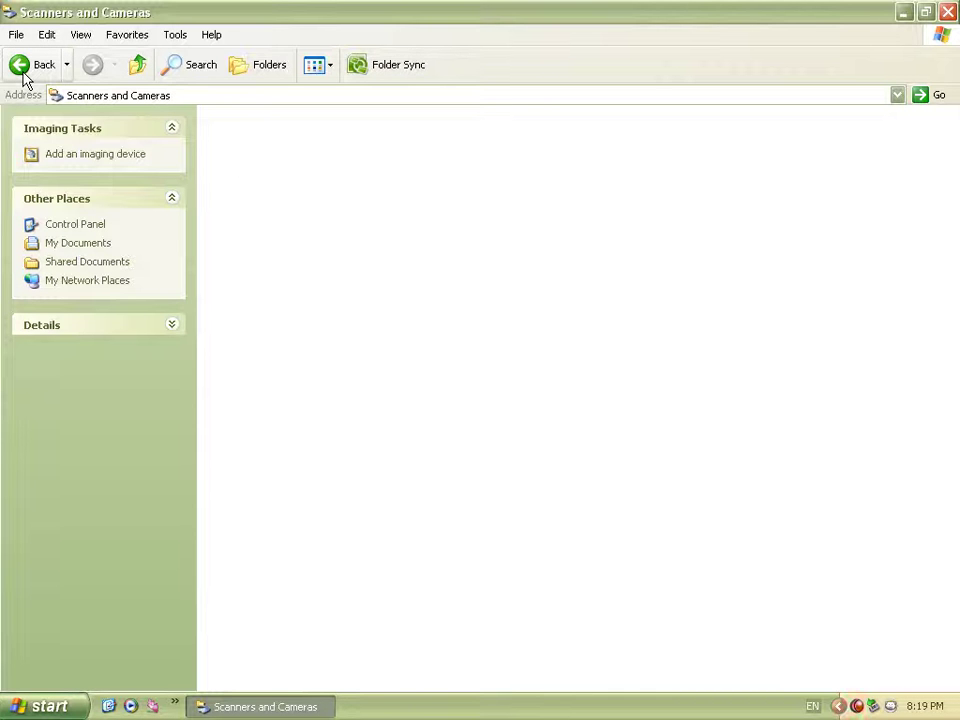
Return to the Control Panel, open the Sounds and Audio Devices properties, and reposition the dialog
left_click(22, 68)
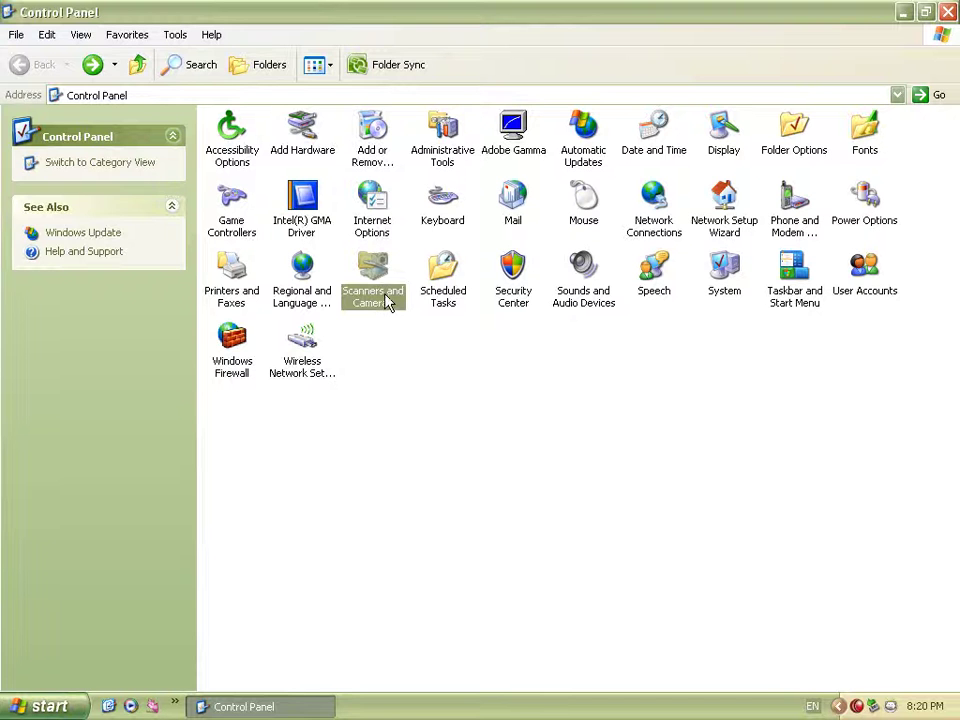
left_click(499, 371)
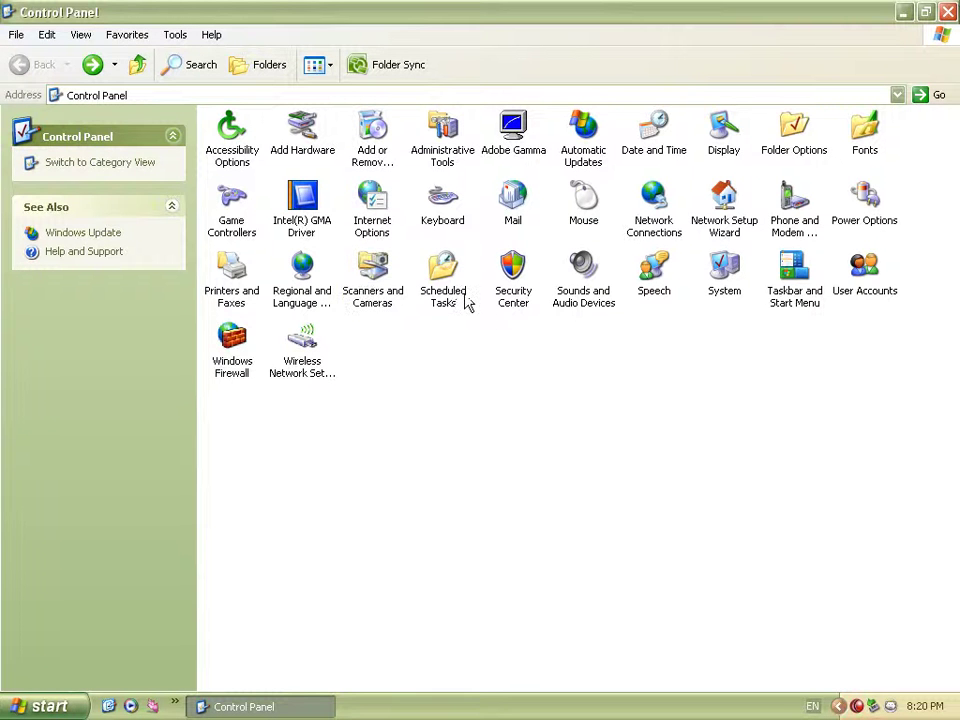
right_click(578, 301)
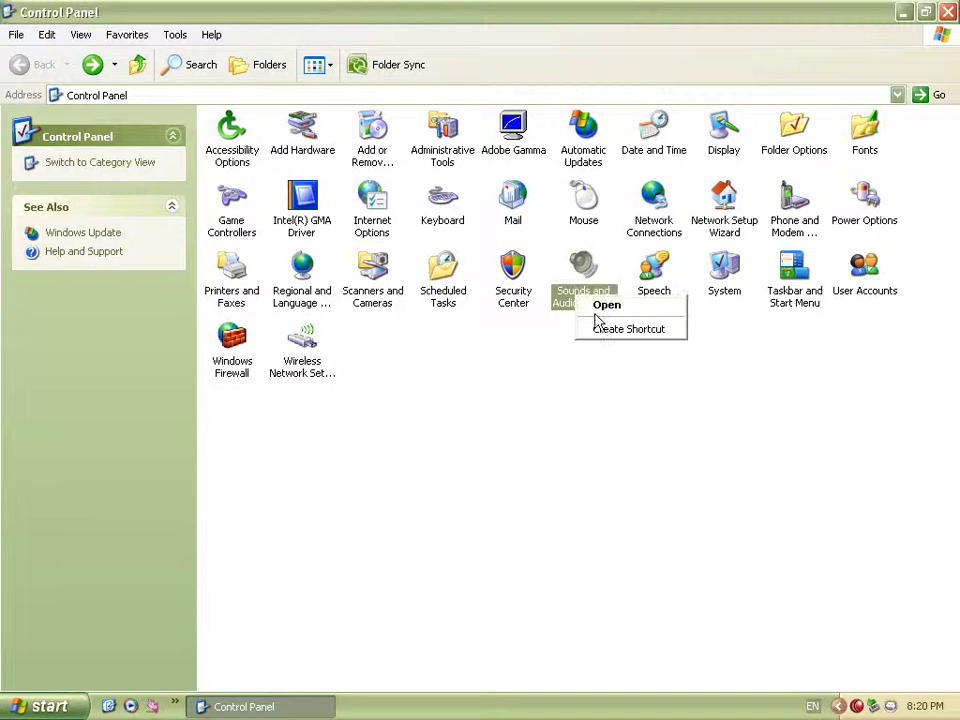
left_click(606, 305)
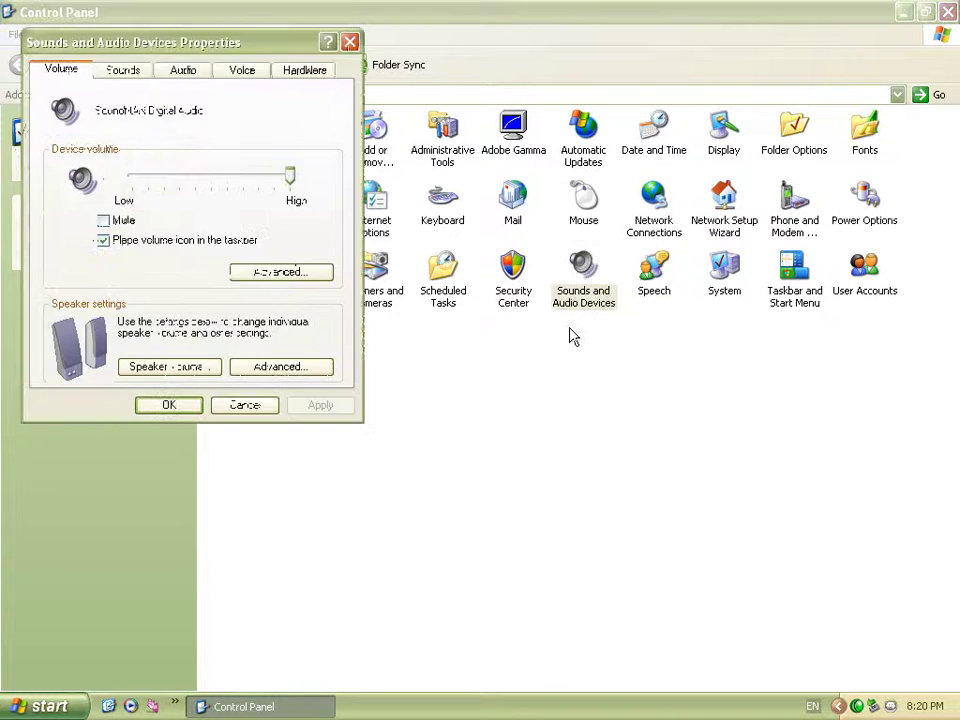
left_click_drag(245, 51, 468, 117)
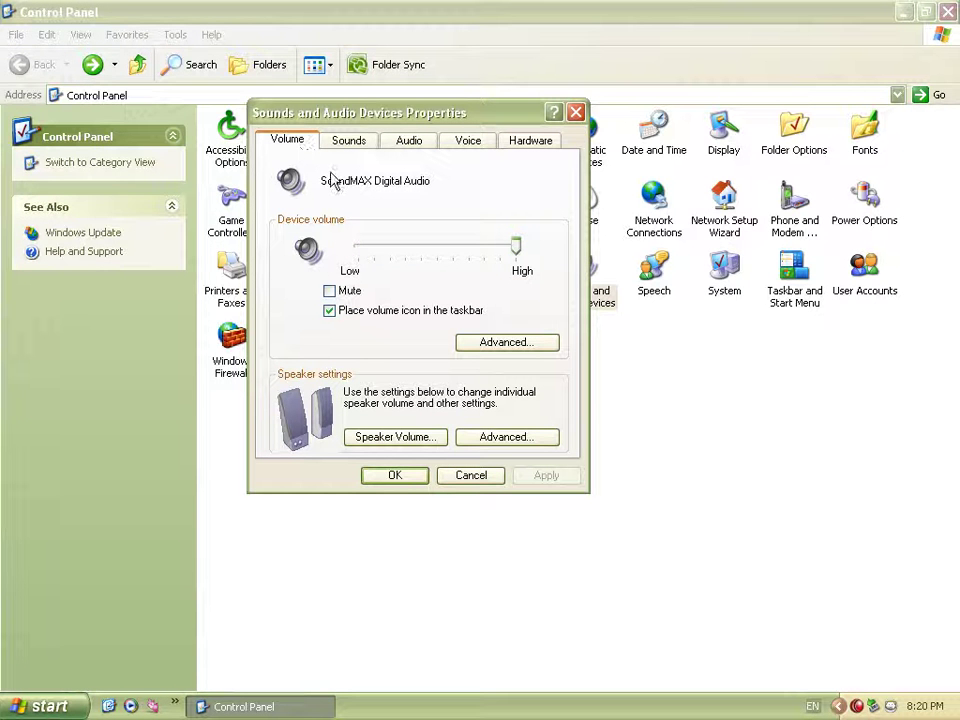
Lower the device volume and return it to High, and switch Mute on and off again
left_click(478, 255)
left_click(478, 255)
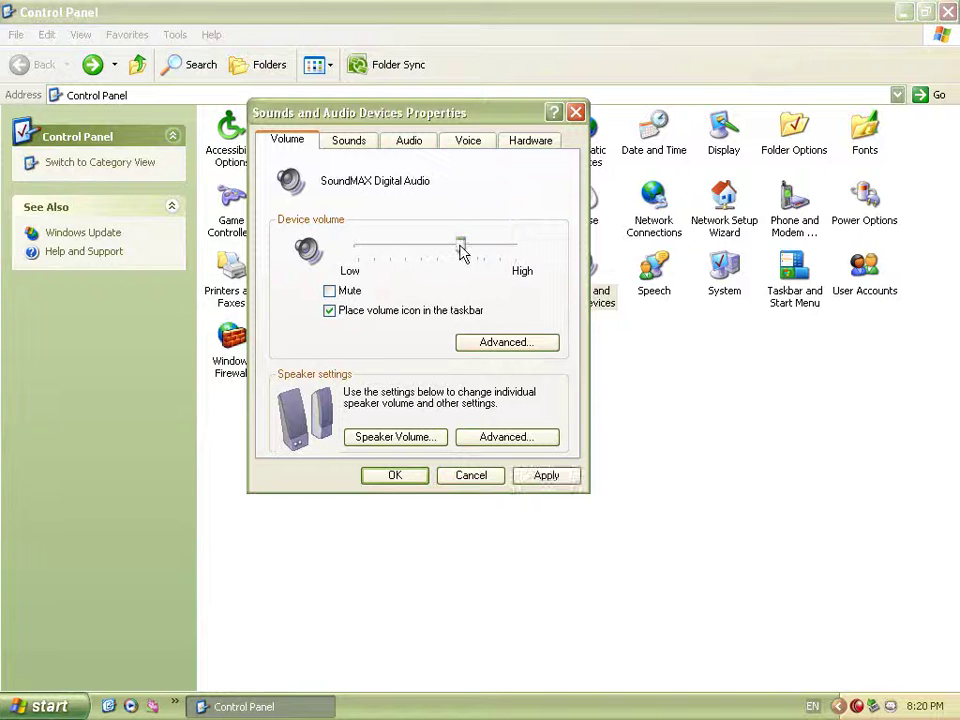
left_click(531, 253)
left_click(531, 253)
mouse_move(528, 253)
left_mouse_down()
mouse_move(344, 256)
mouse_move(522, 257)
left_mouse_up()
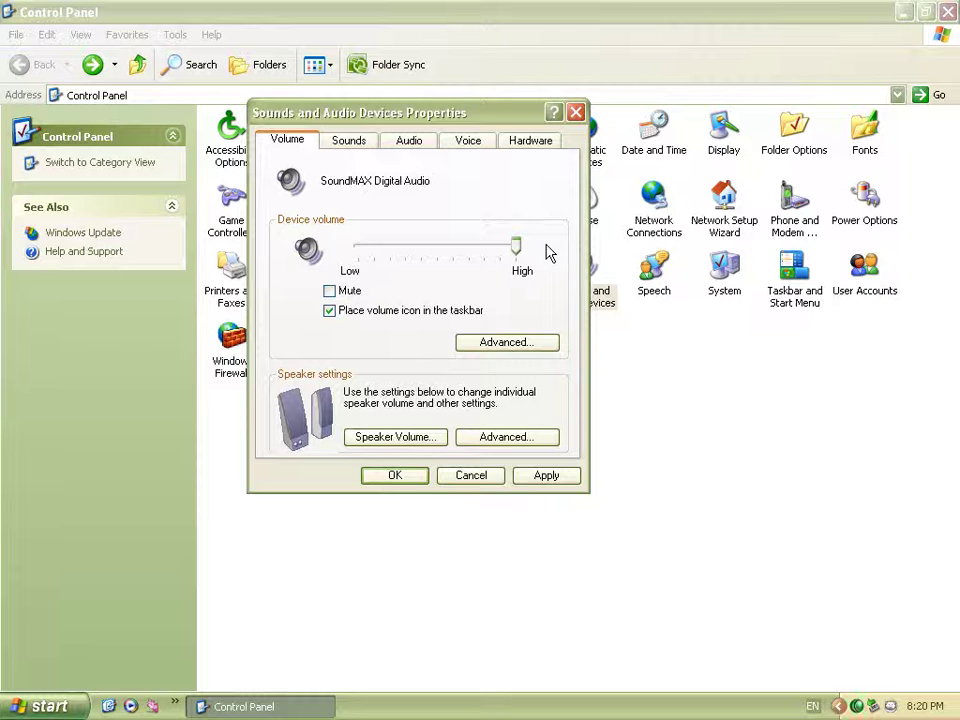
left_click(345, 296)
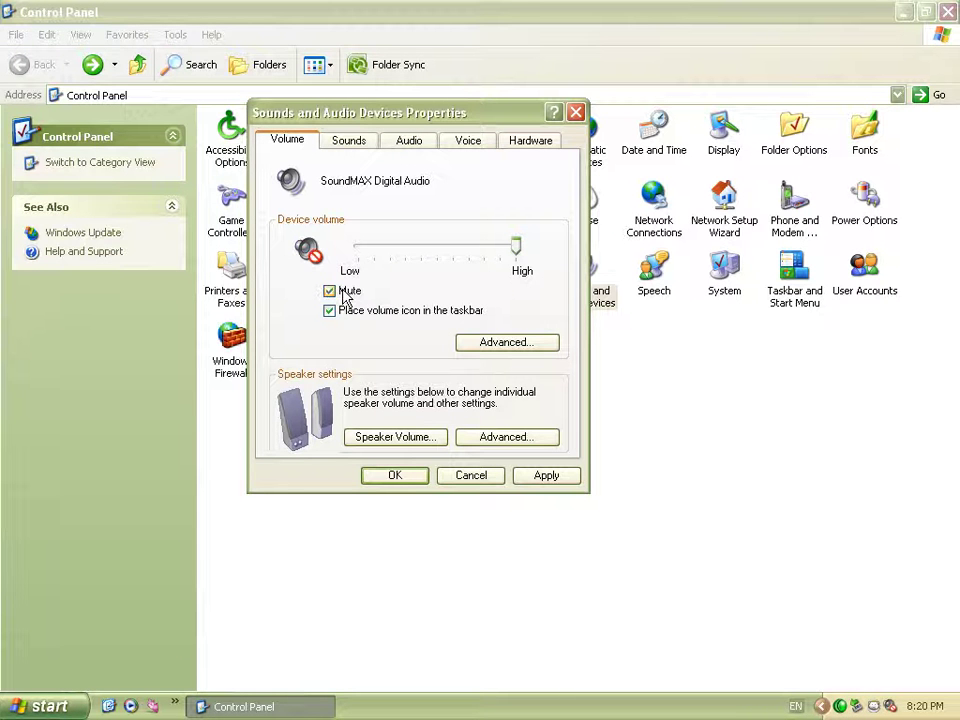
left_click(345, 296)
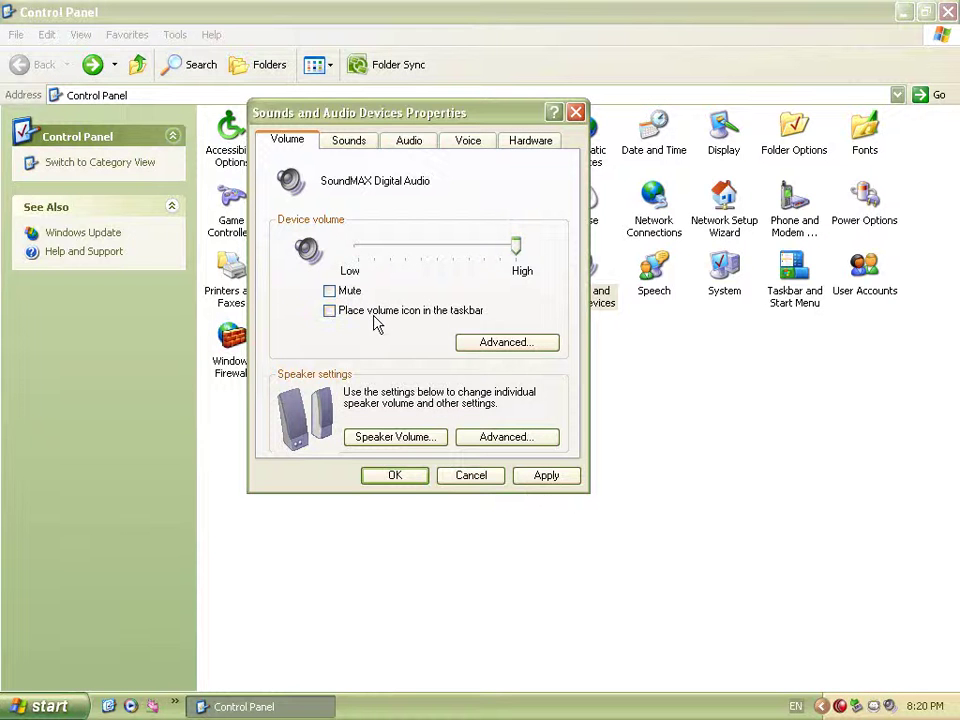
Apply the removal of the volume icon from the taskbar, and re-enable the icon and apply that
left_click(540, 476)
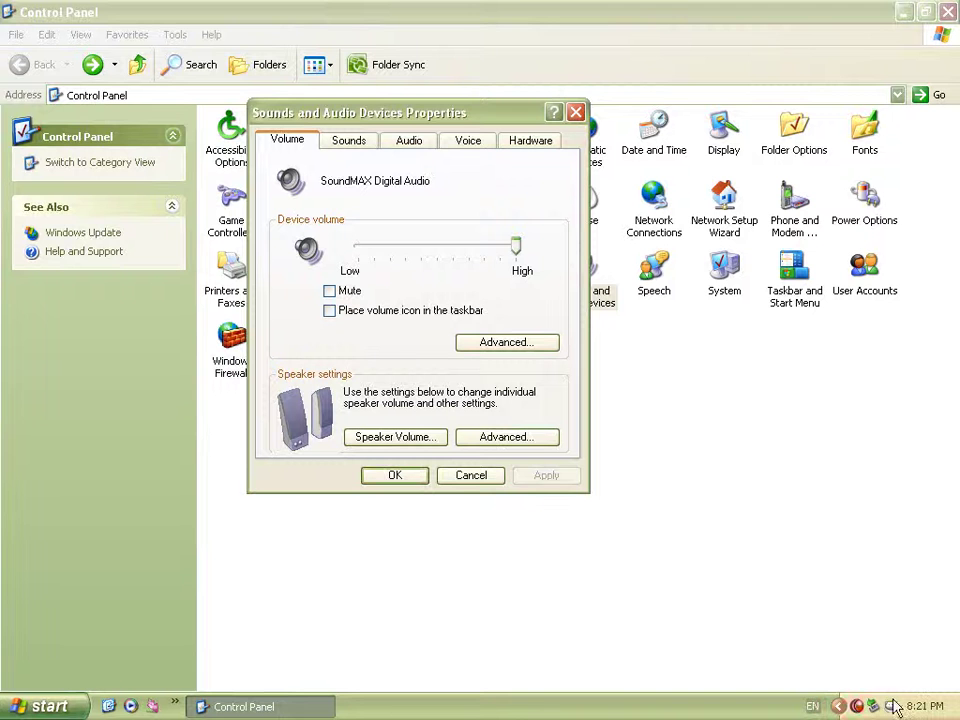
left_click(368, 315)
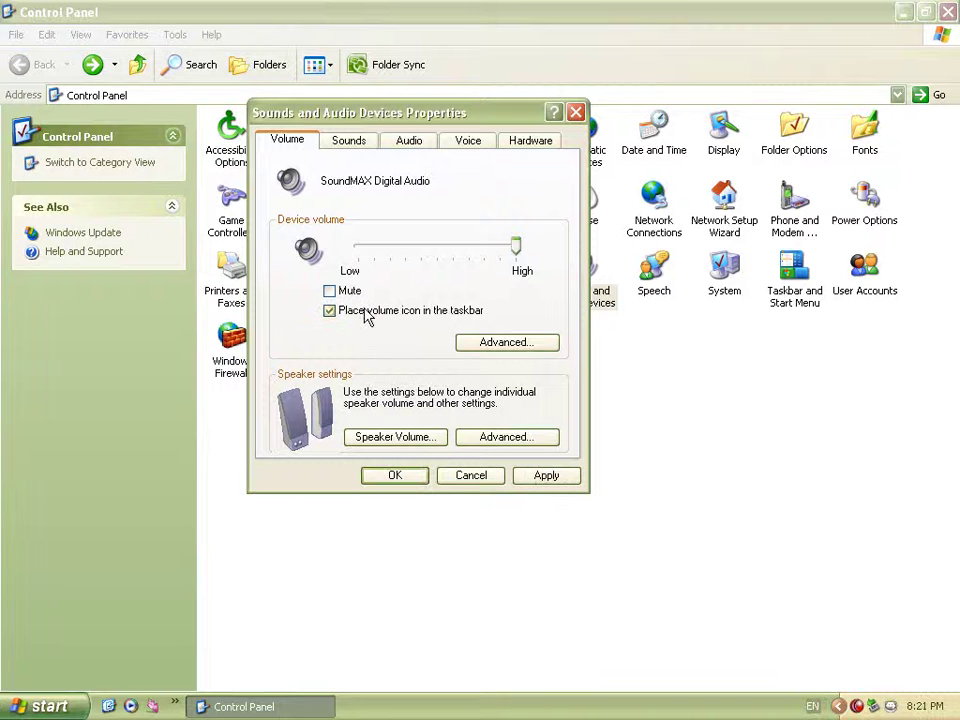
left_click(540, 478)
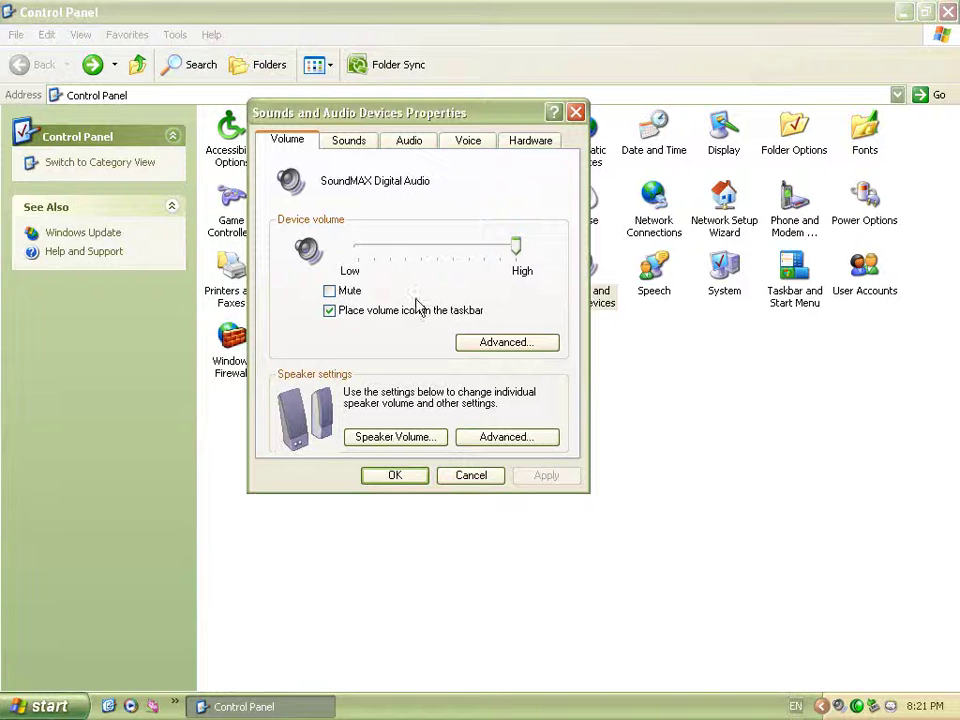
Open the advanced device volume mixer and shift the Line In balance fully right, fully left, and back to center
left_click(483, 346)
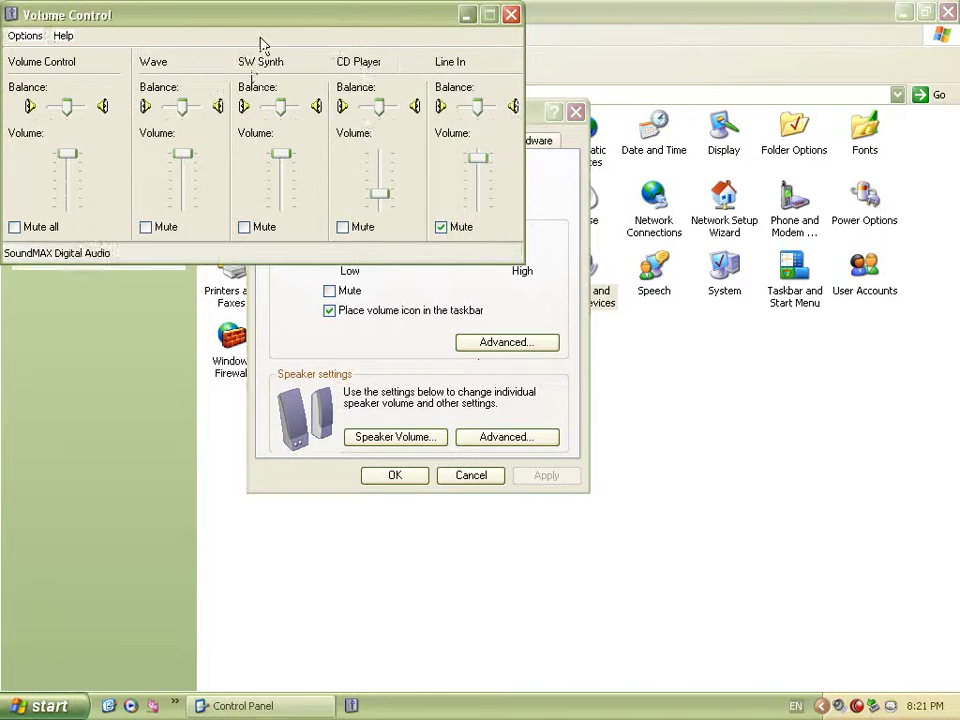
left_click_drag(264, 43, 392, 57)
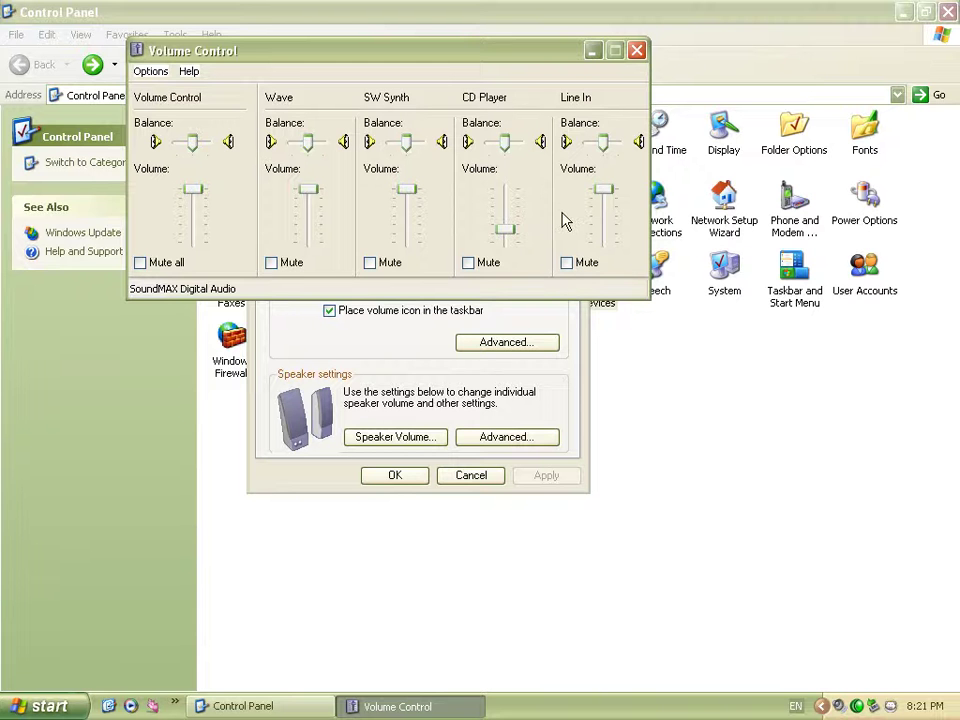
left_click_drag(606, 143, 632, 147)
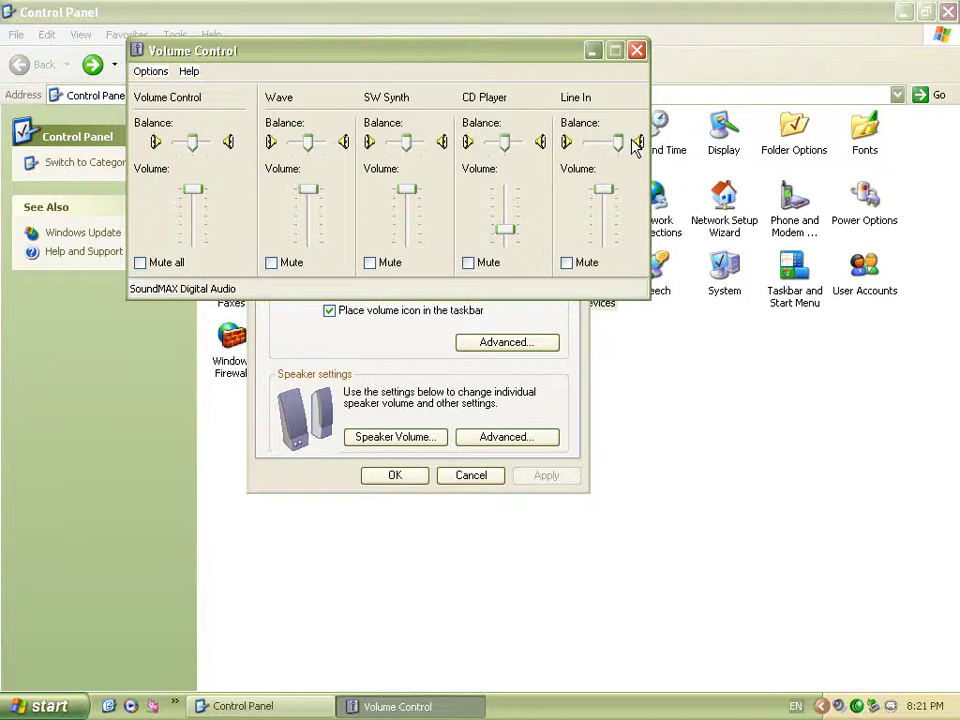
left_click_drag(622, 146, 568, 146)
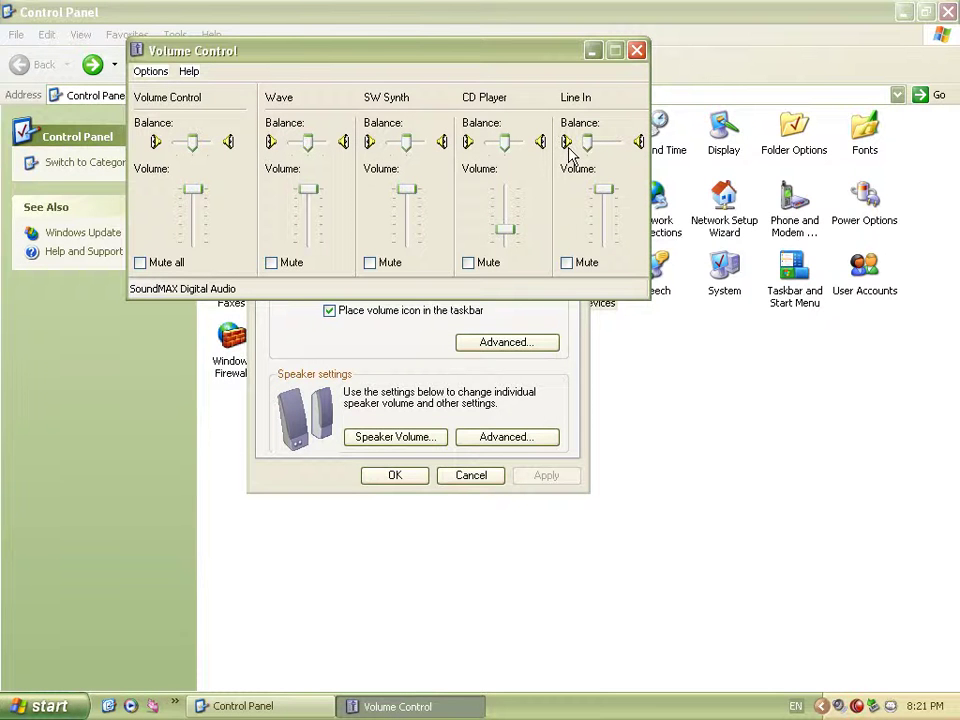
left_click_drag(570, 148, 601, 150)
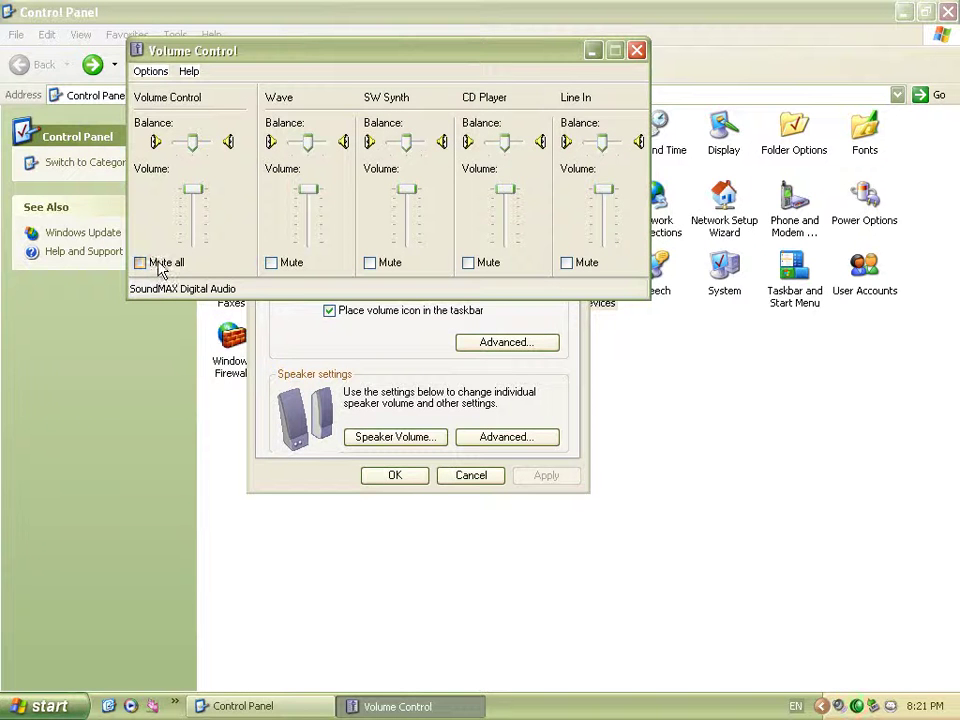
Turn Mute all on and off again in the volume mixer, and close the mixer
left_click(142, 263)
left_click(145, 264)
left_click(639, 50)
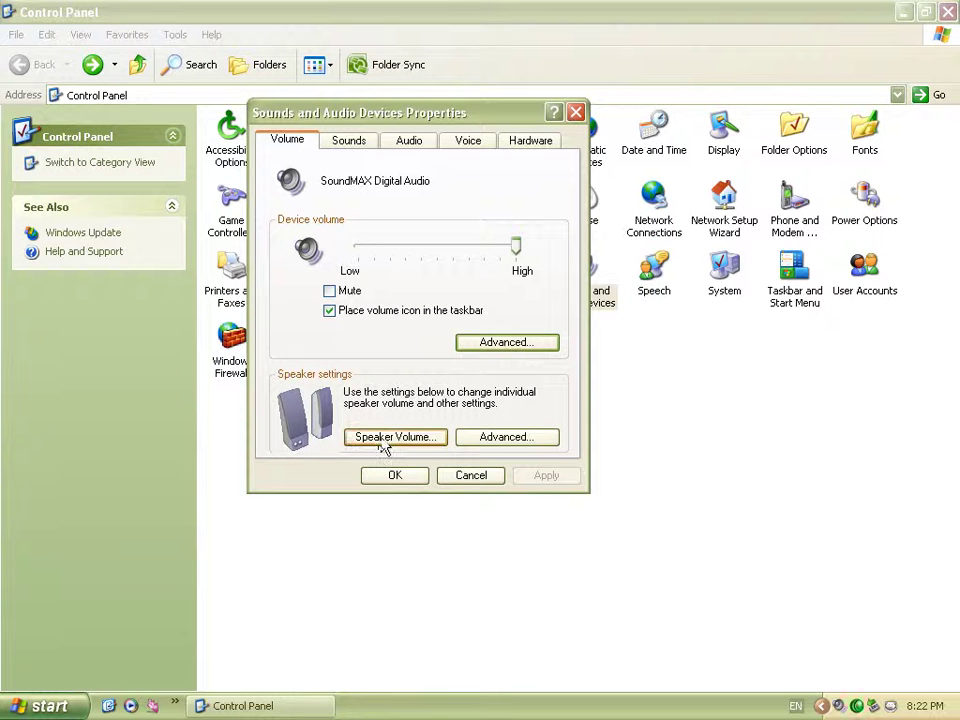
Open the Speaker Volume settings, adjust the left speaker, and lower the right speaker to Low and return it to High
left_click(387, 446)
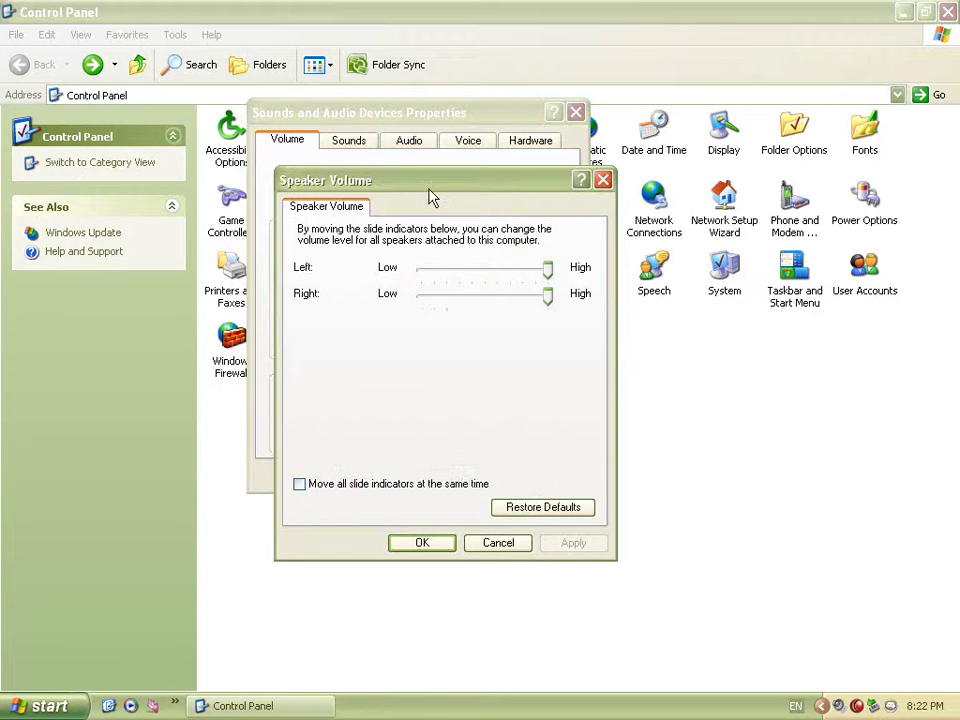
left_click_drag(430, 185, 429, 110)
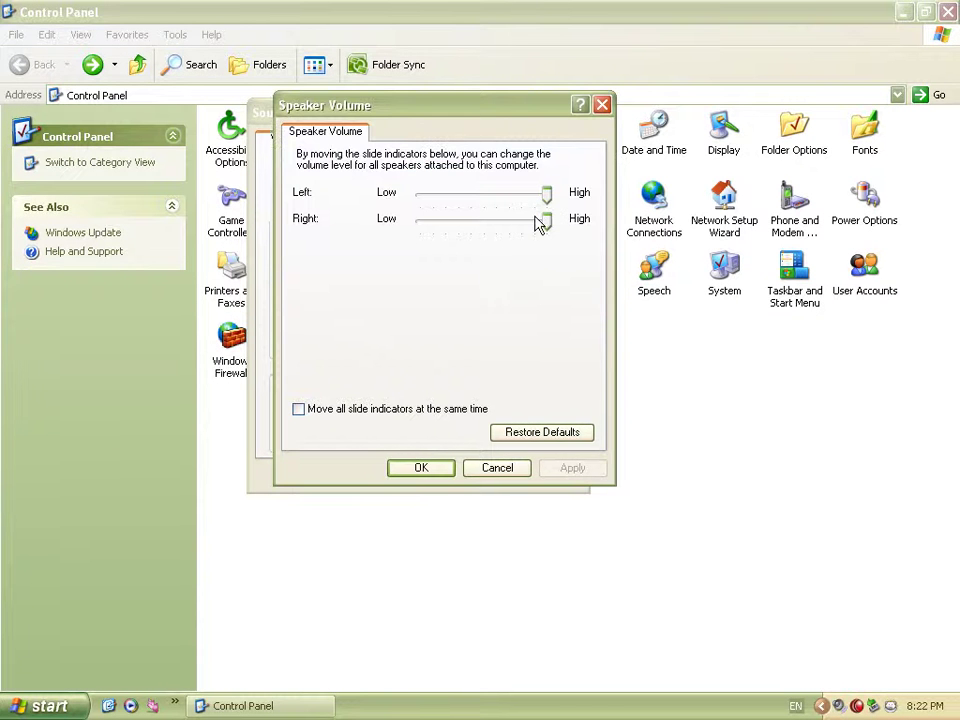
left_click_drag(549, 203, 574, 221)
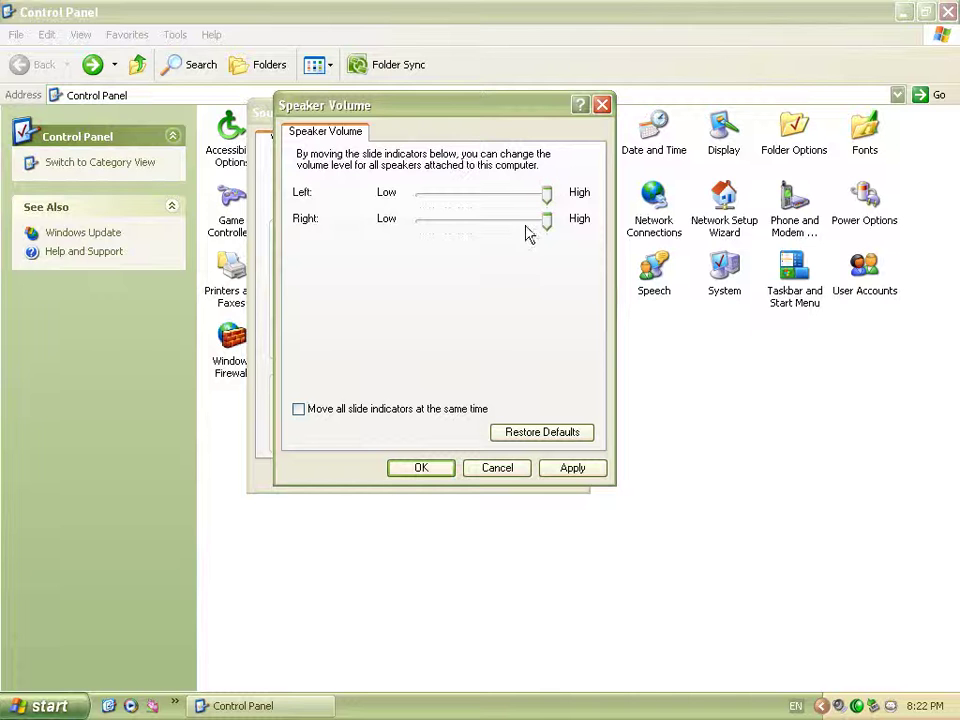
left_click_drag(549, 225, 407, 225)
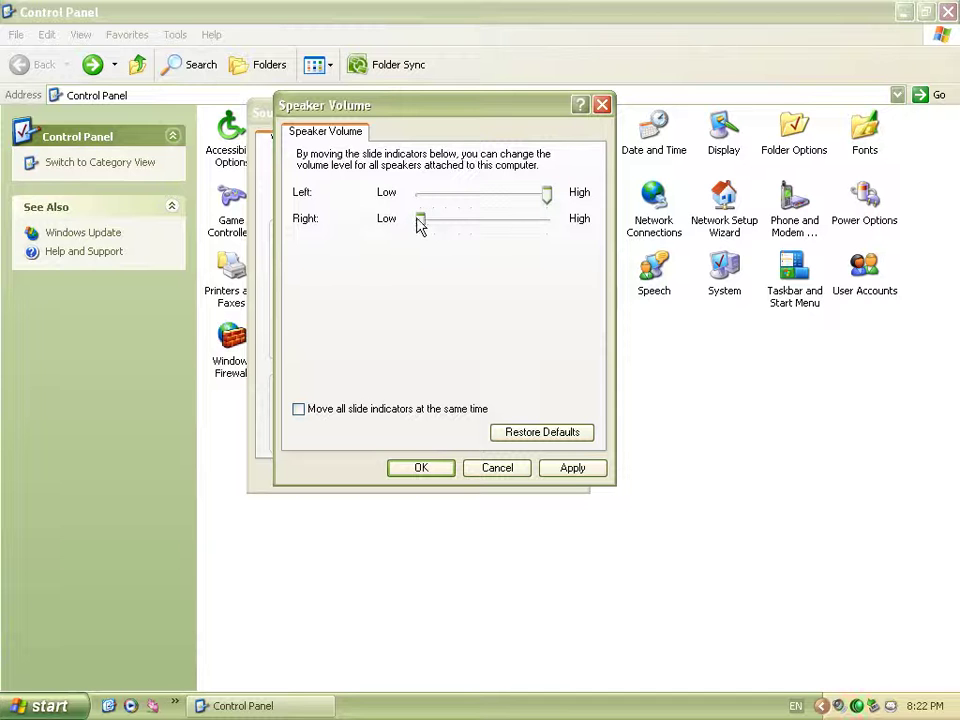
left_click_drag(418, 220, 580, 224)
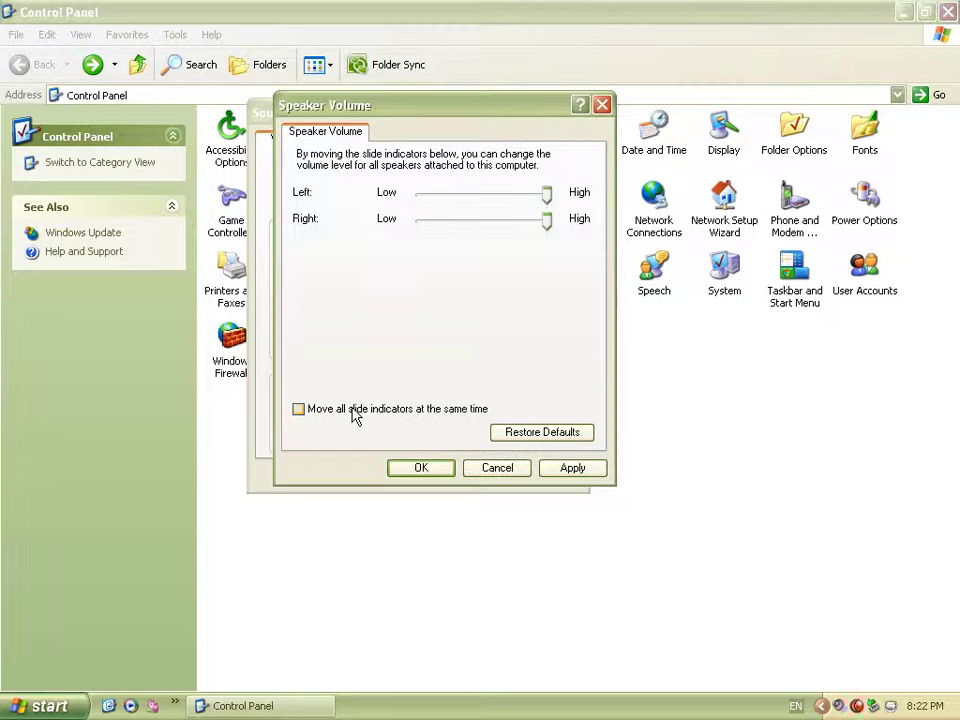
Restore the default speaker volumes, and cancel the Speaker Volume changes
left_click(508, 440)
left_click(556, 441)
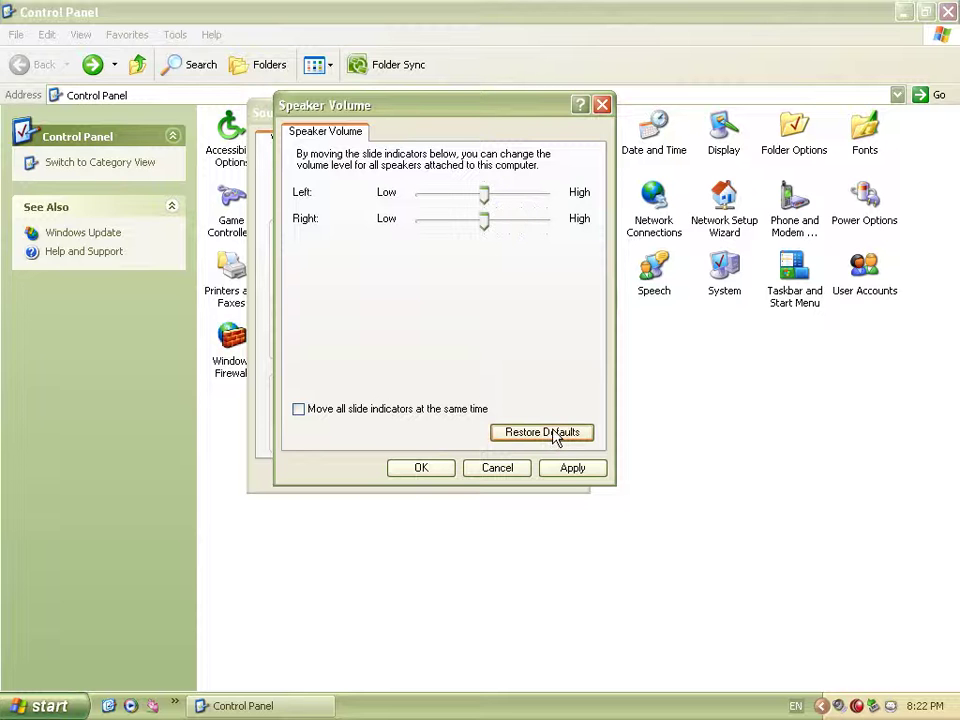
left_click(514, 474)
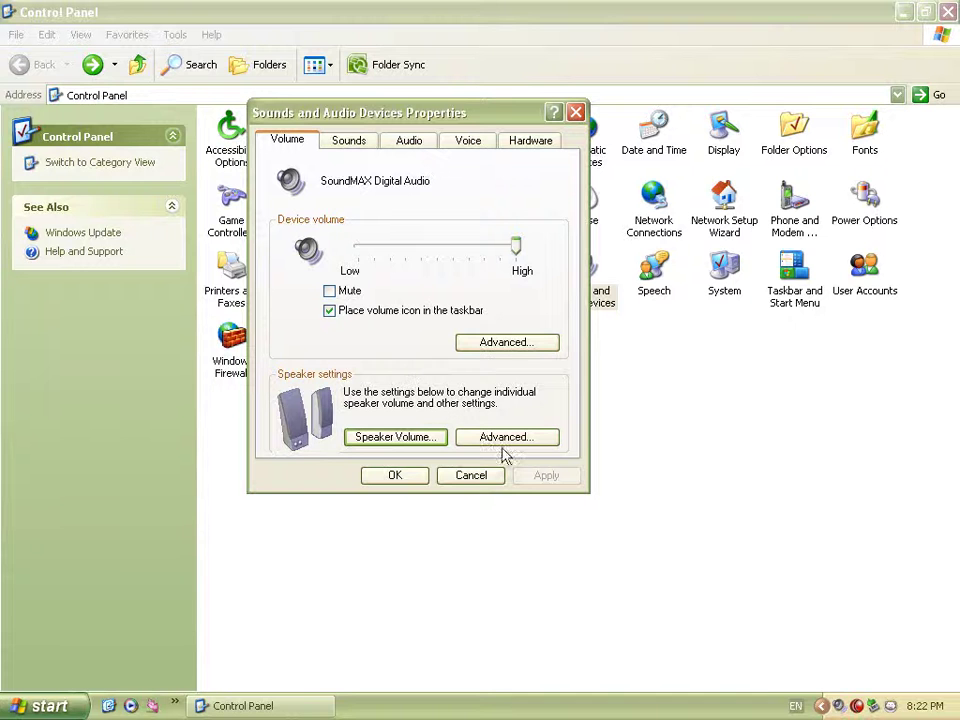
Try the No Sounds scheme in the Sounds settings, and cancel at the save scheme prompt
left_click(362, 139)
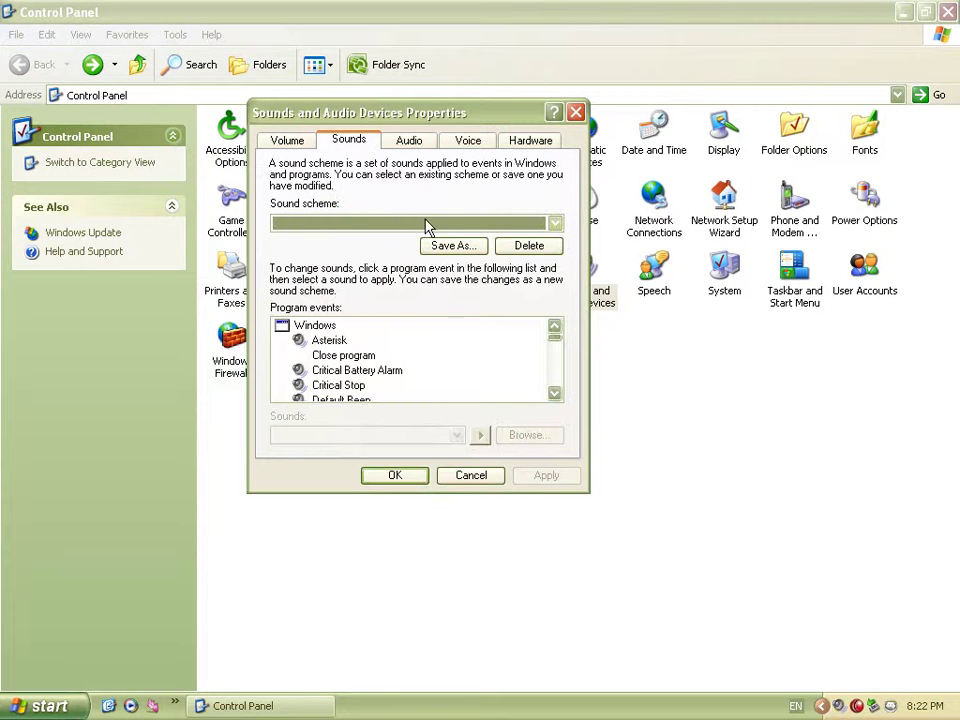
left_click(556, 224)
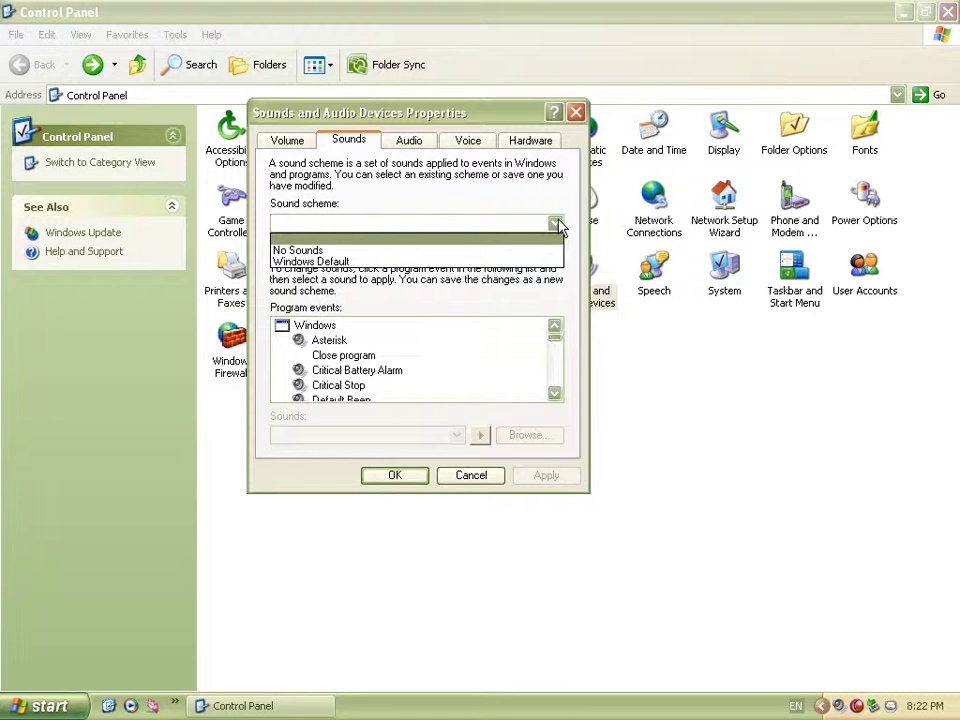
left_click(388, 251)
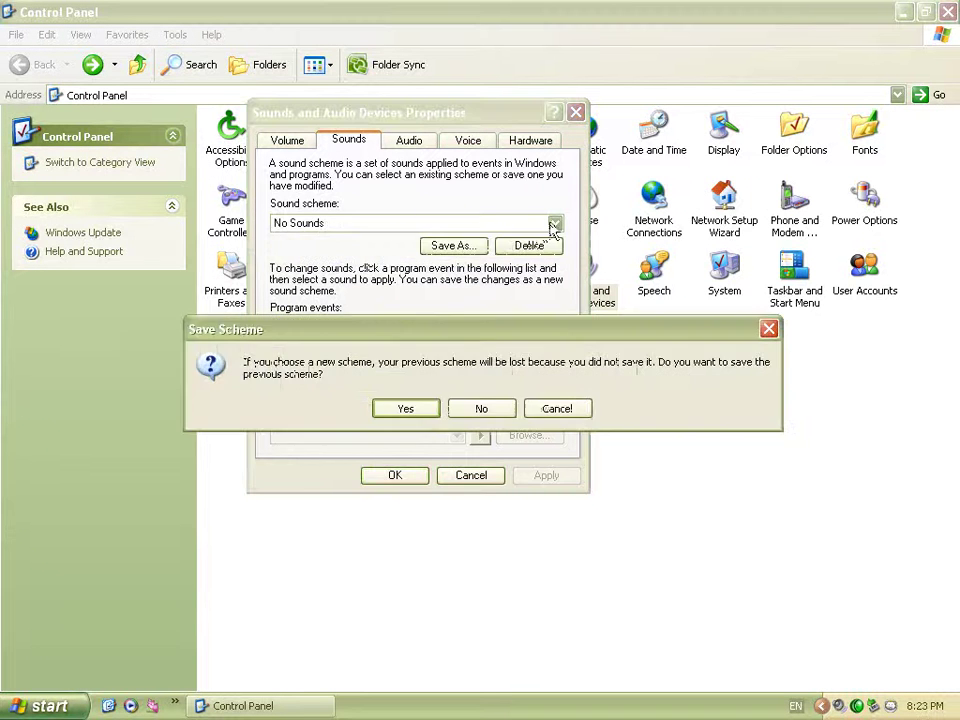
left_click(586, 411)
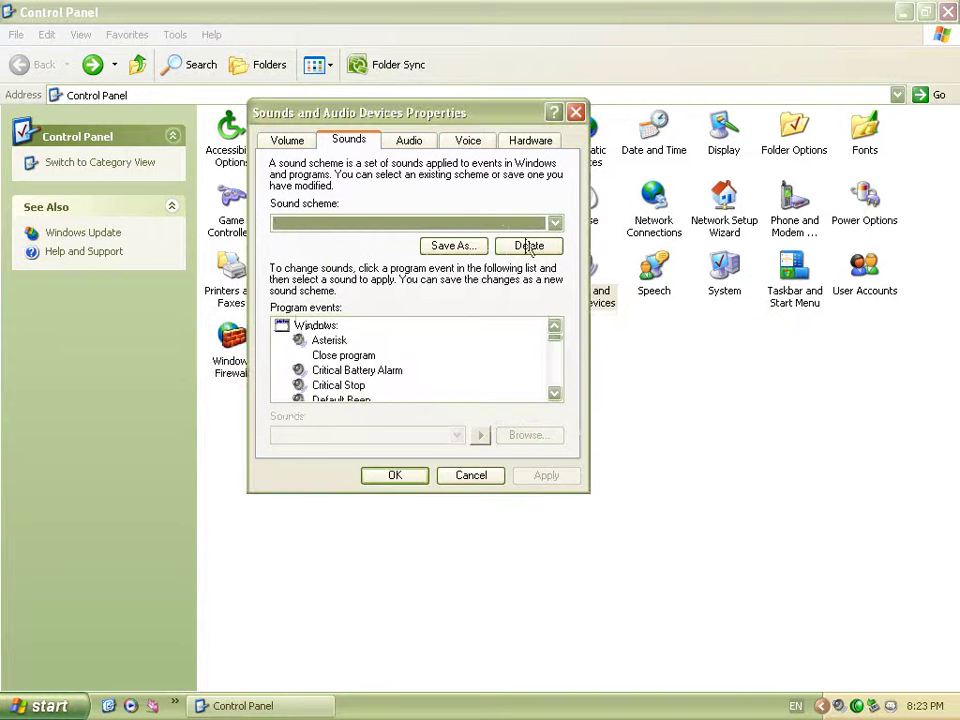
Try the Windows Default sound scheme, and cancel the scheme change without saving the previous one
left_click(555, 223)
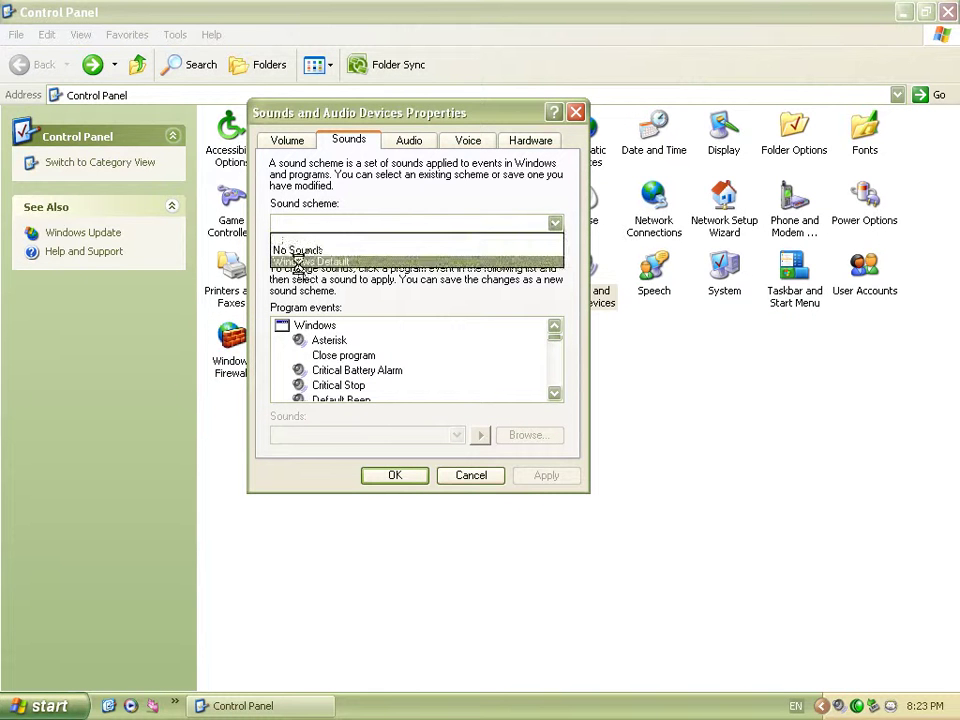
left_click(280, 260)
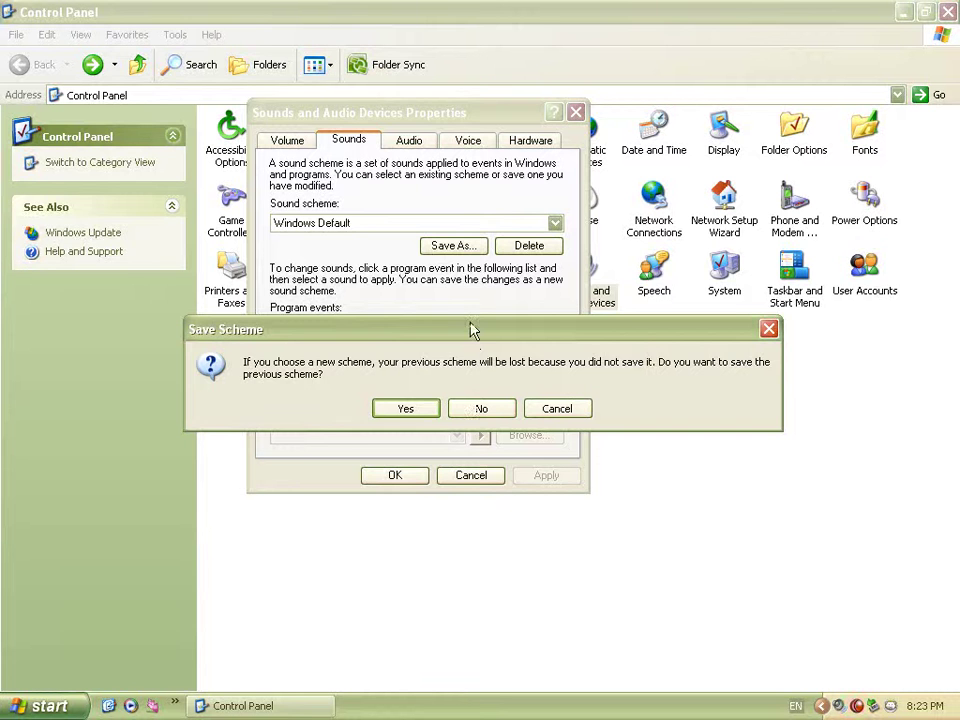
left_click_drag(472, 330, 561, 240)
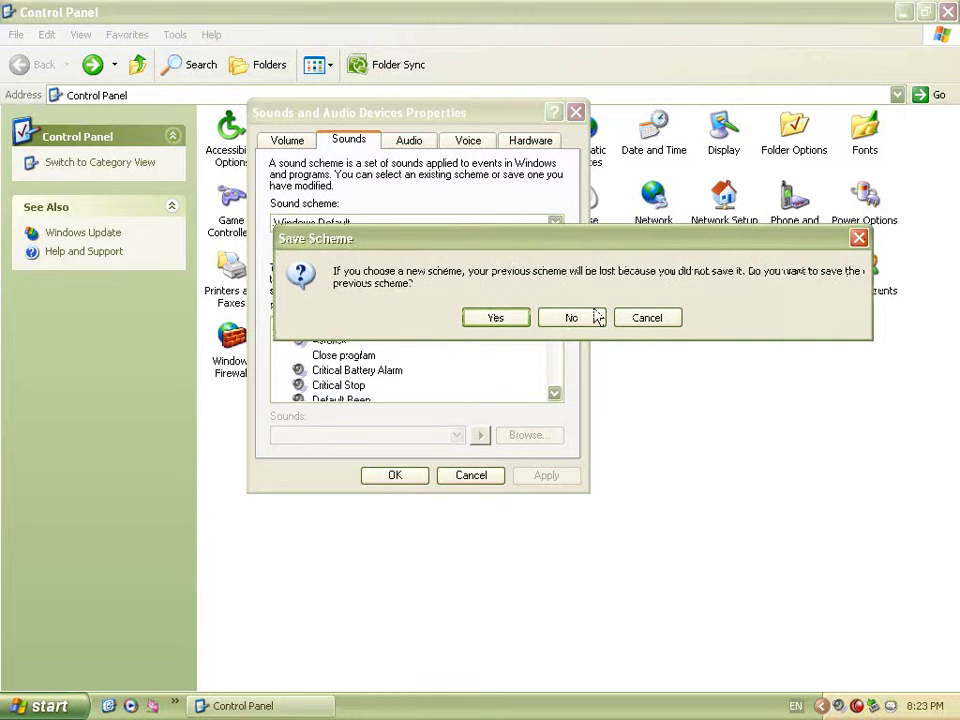
left_click(650, 321)
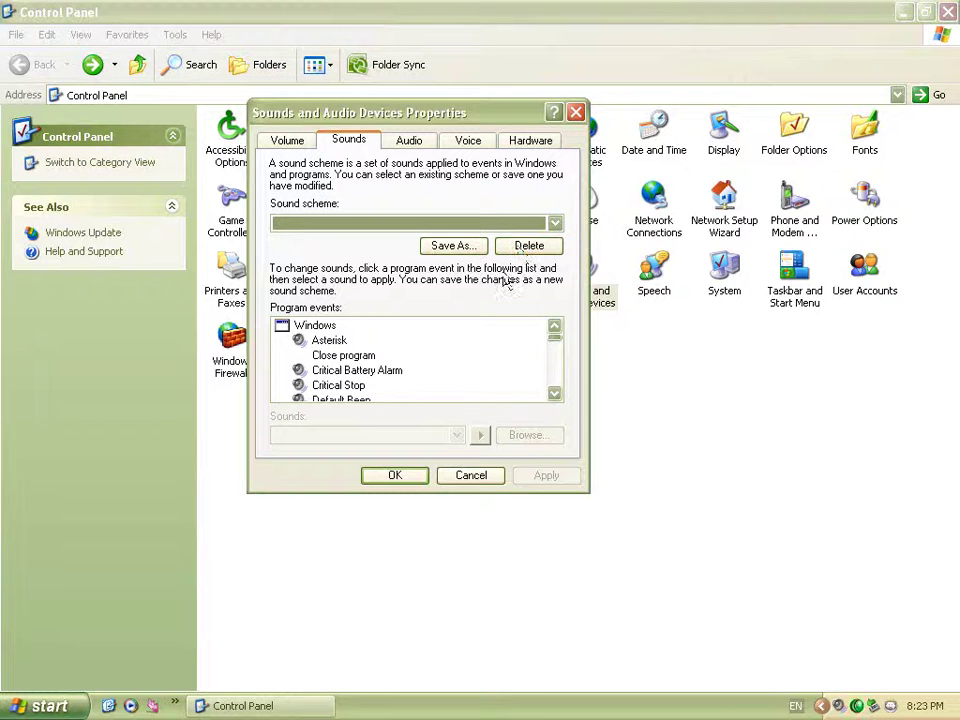
Review the sounds available for the Close program event without choosing one, and select the Maximize event
mouse_move(556, 345)
left_mouse_down()
mouse_move(555, 360)
mouse_move(557, 332)
left_mouse_up()
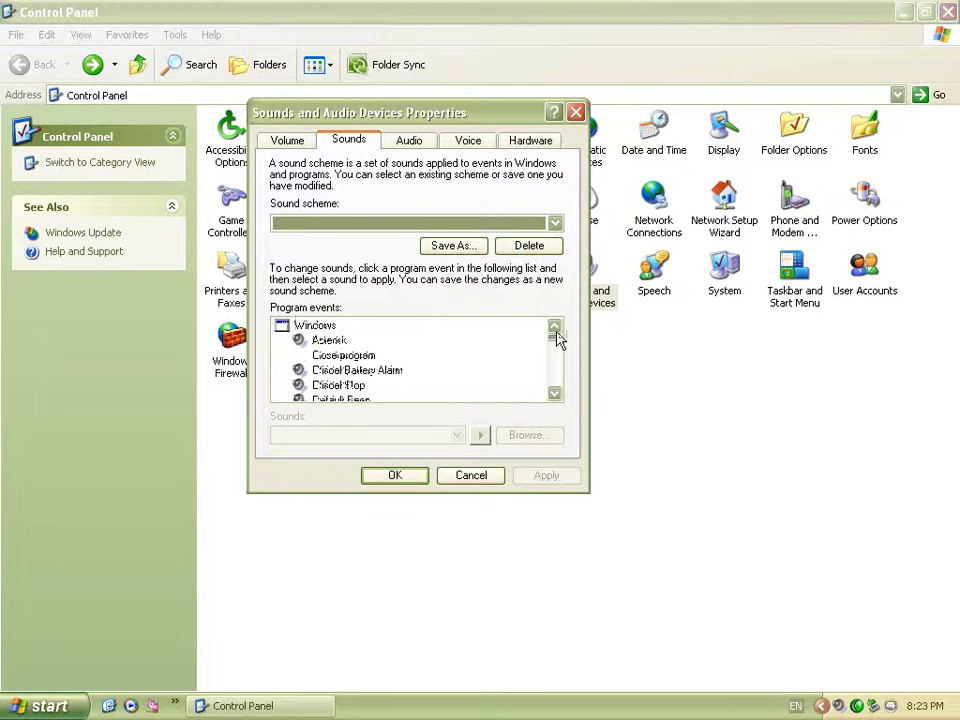
left_click(366, 356)
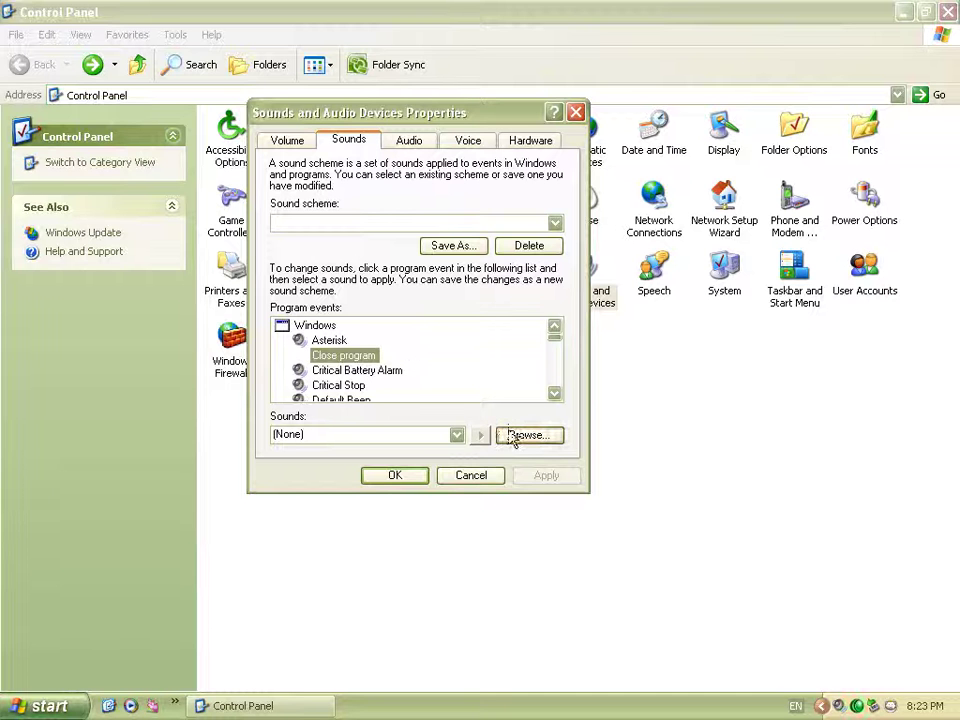
left_click(455, 440)
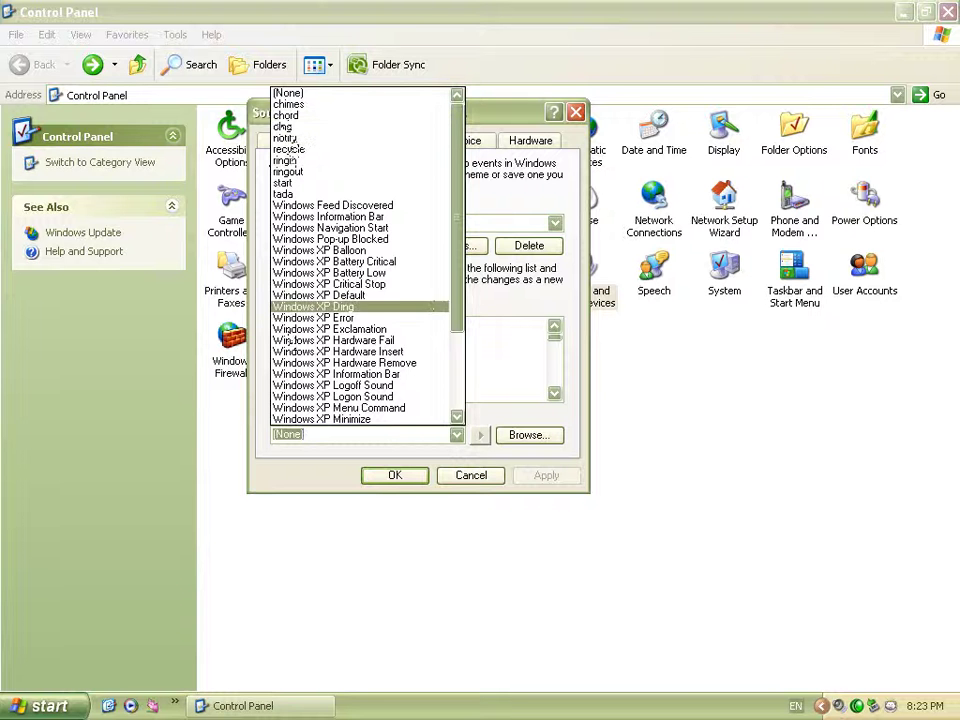
left_click_drag(456, 250, 456, 414)
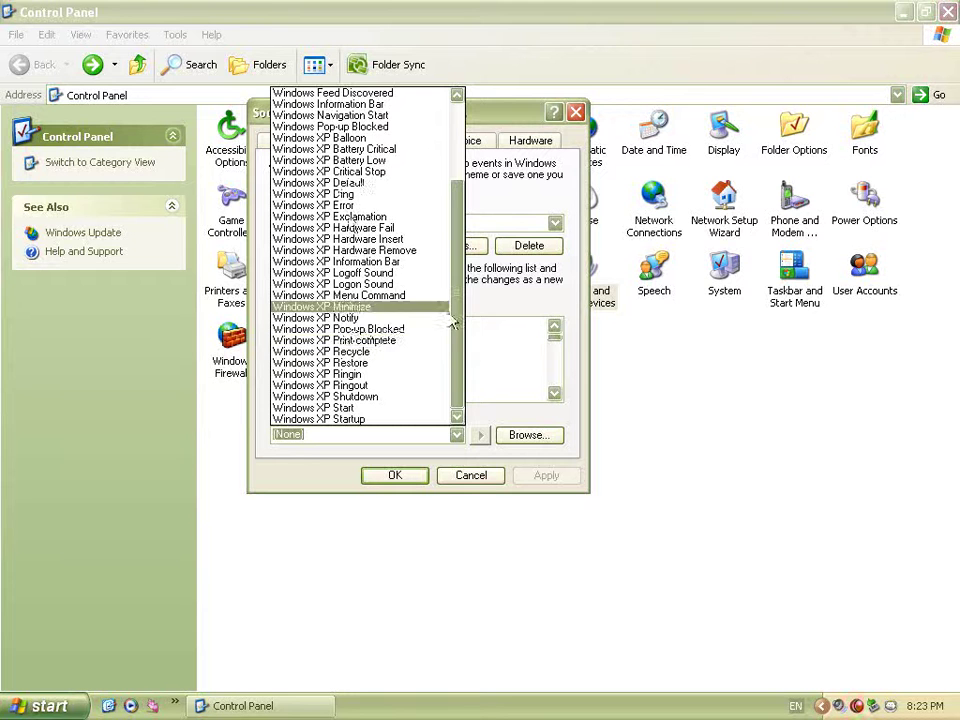
left_click_drag(452, 321, 457, 105)
left_click(484, 364)
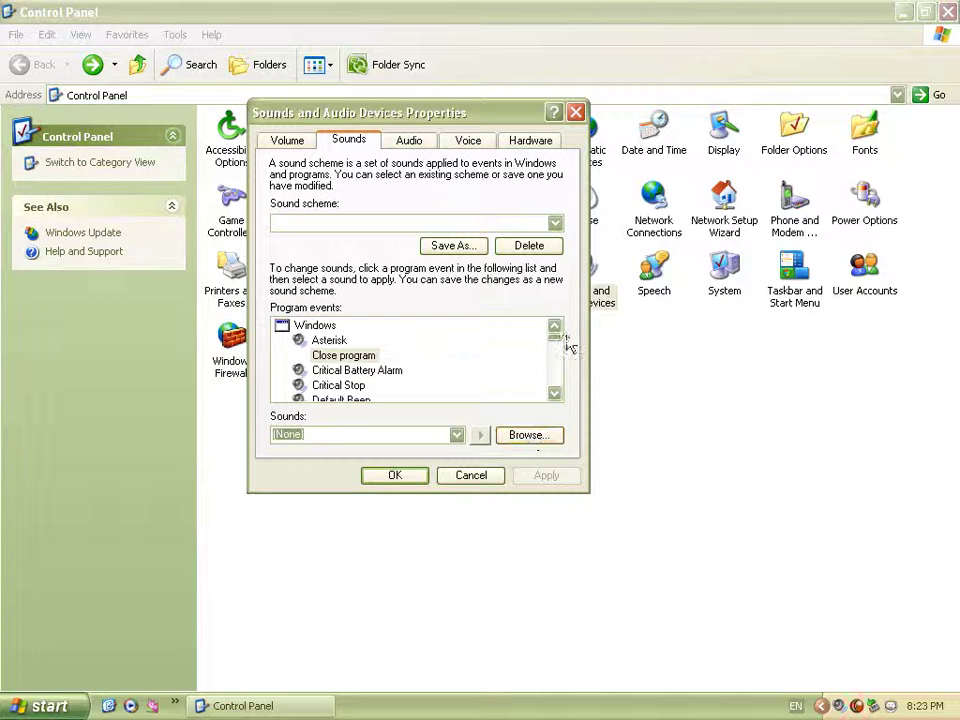
left_click_drag(557, 341, 555, 352)
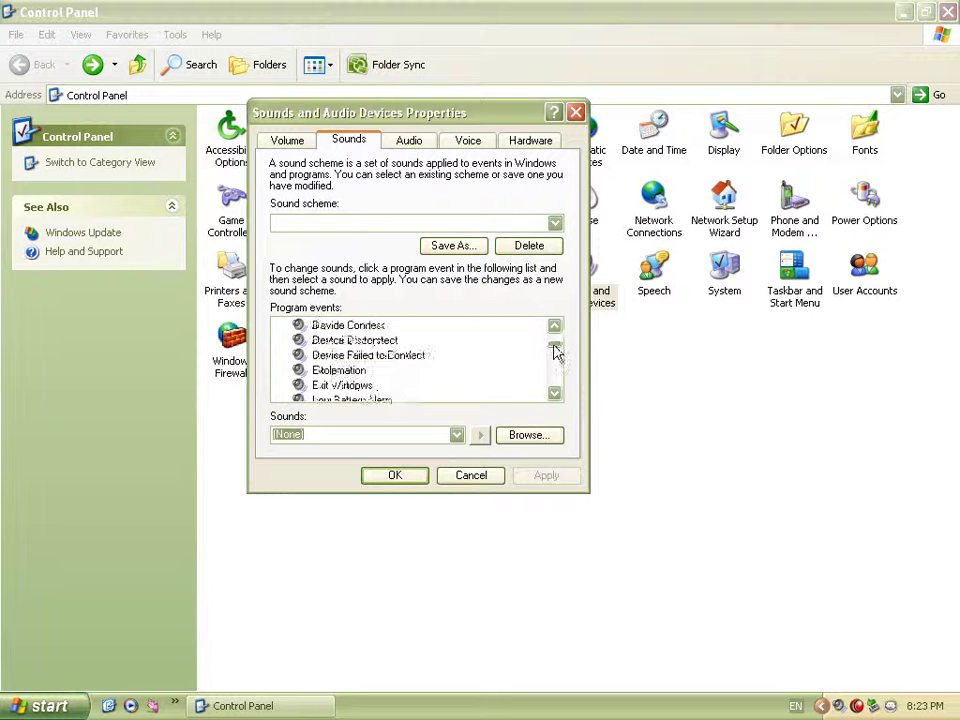
left_click(349, 376)
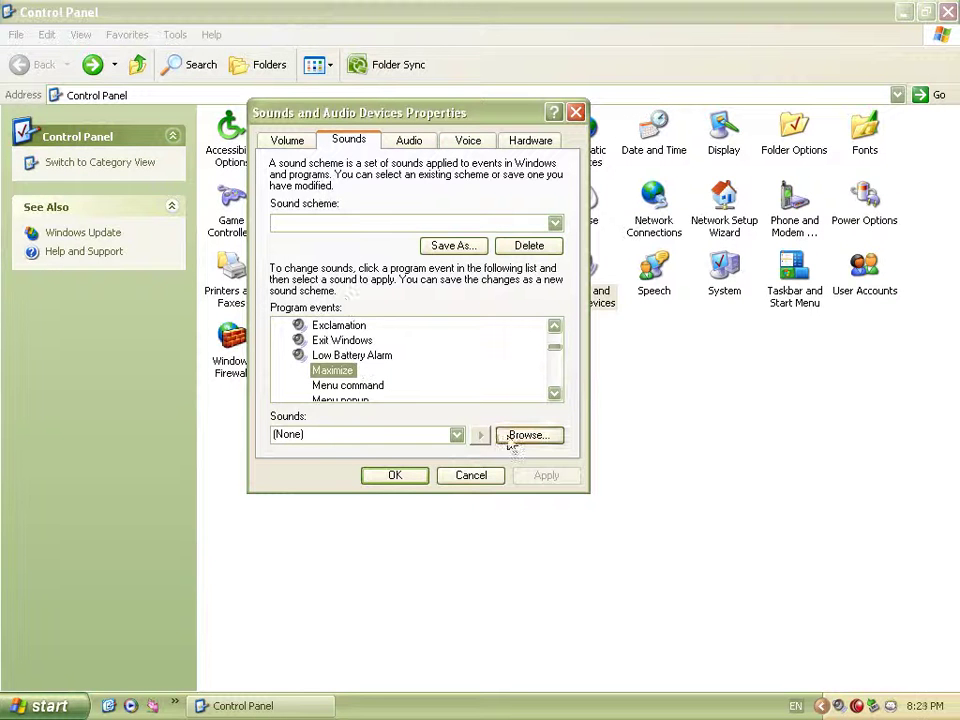
Check the default sound playback device in the Audio settings, and enable Use only default devices
left_click(418, 146)
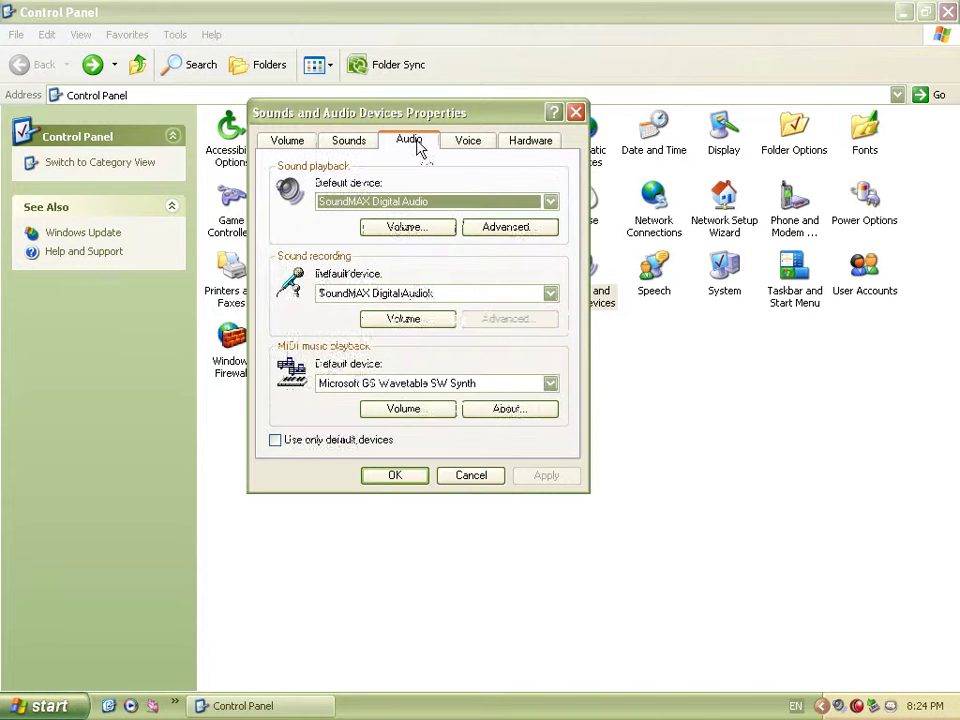
left_click(553, 203)
left_click(554, 204)
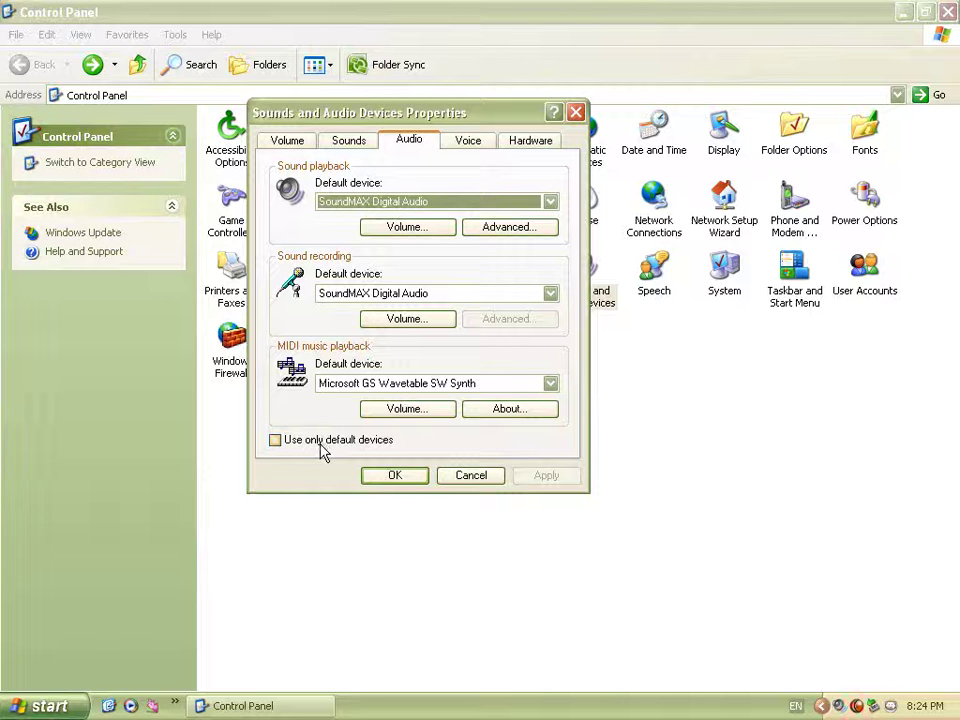
left_click(278, 443)
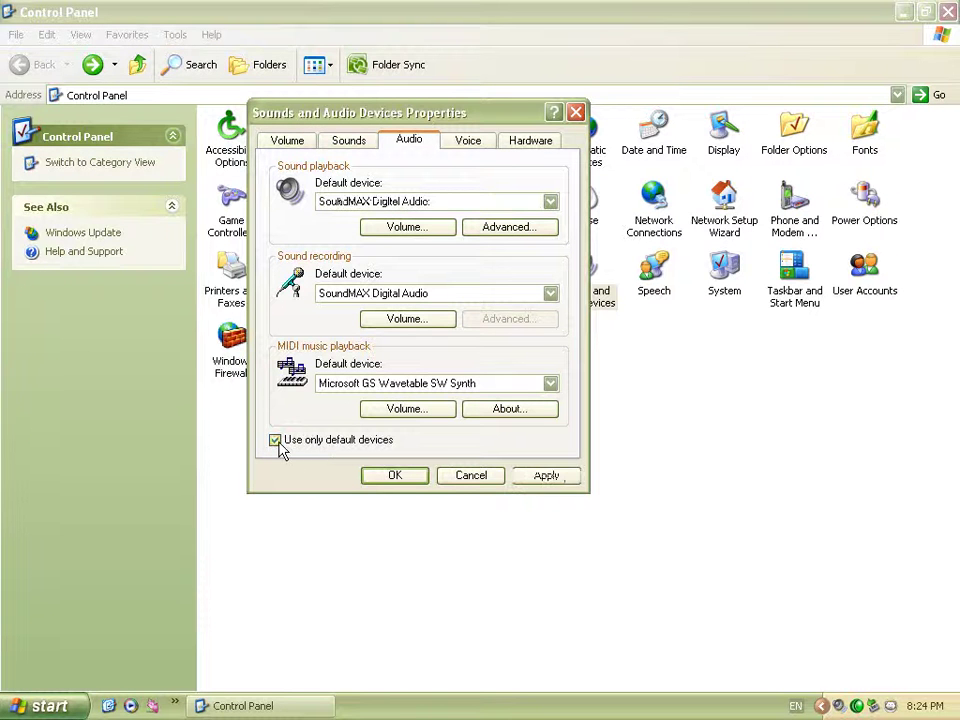
Check the default voice playback and recording devices, and open the Sound Hardware Test Wizard and cancel it
left_click(460, 148)
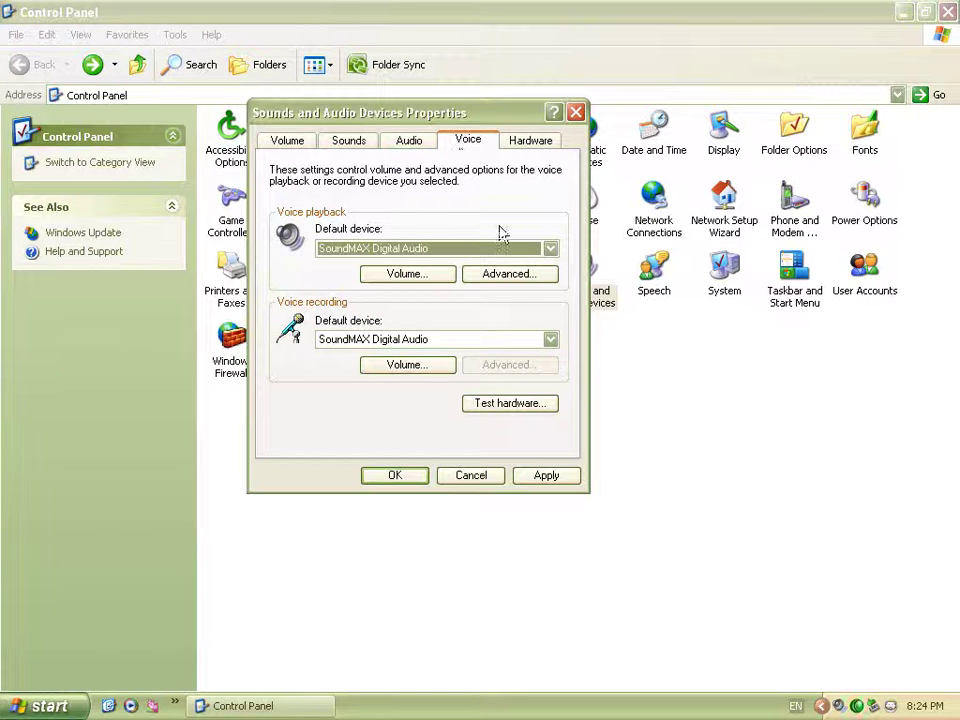
left_click(550, 249)
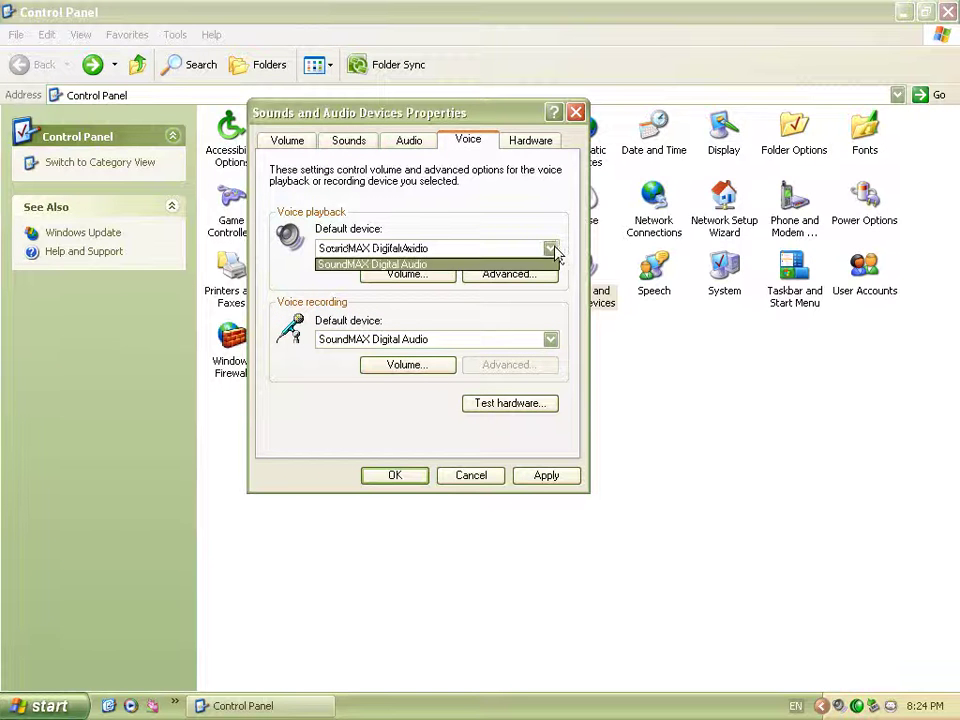
left_click(554, 251)
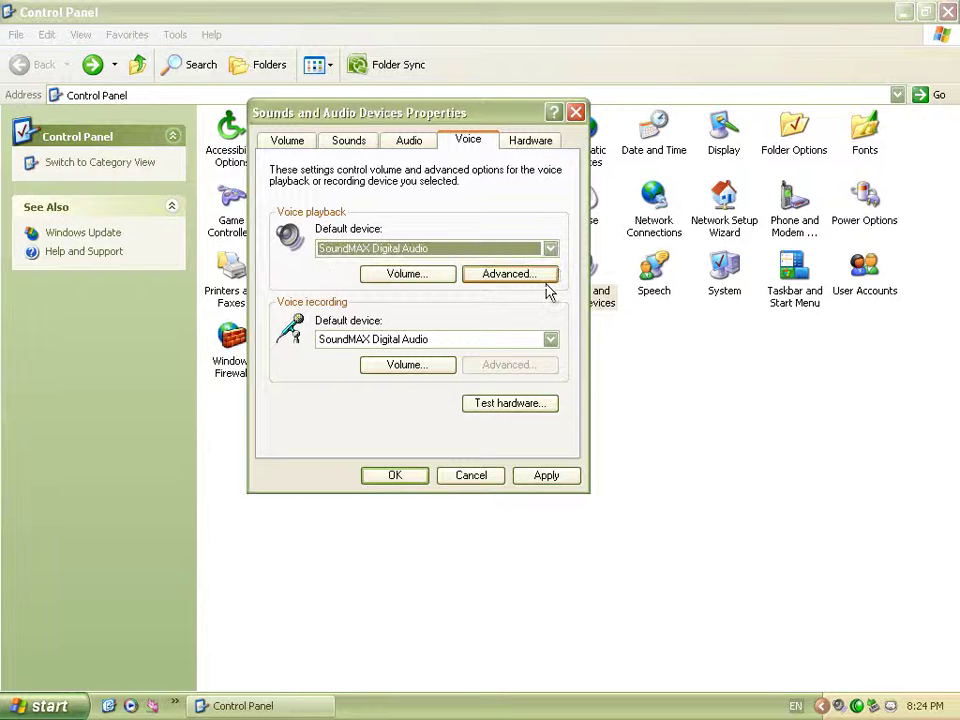
left_click(476, 343)
left_click(476, 352)
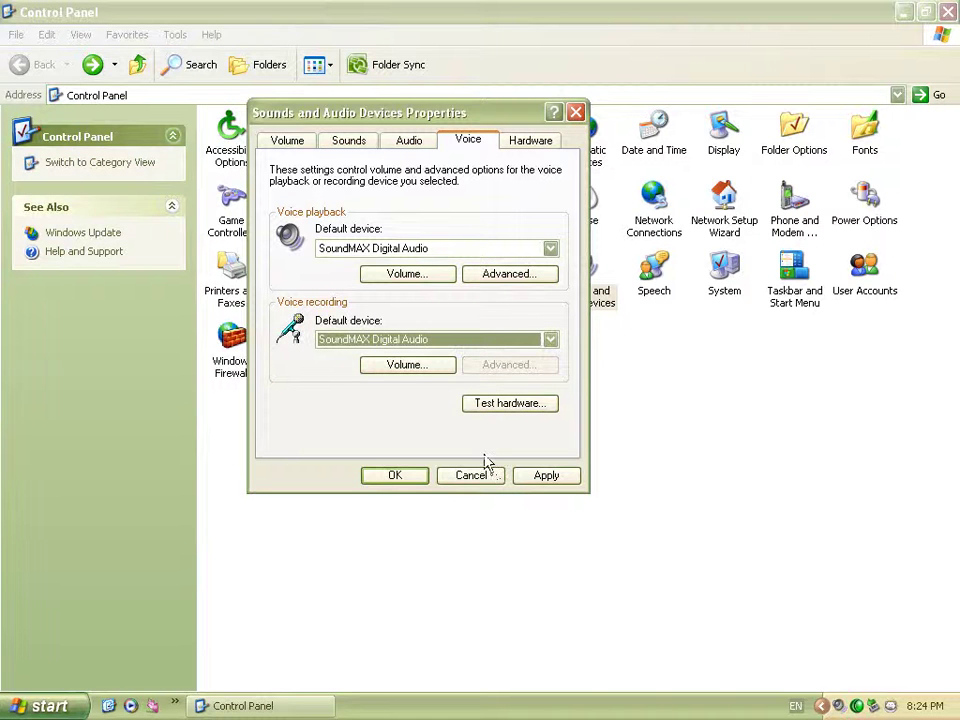
left_click(488, 405)
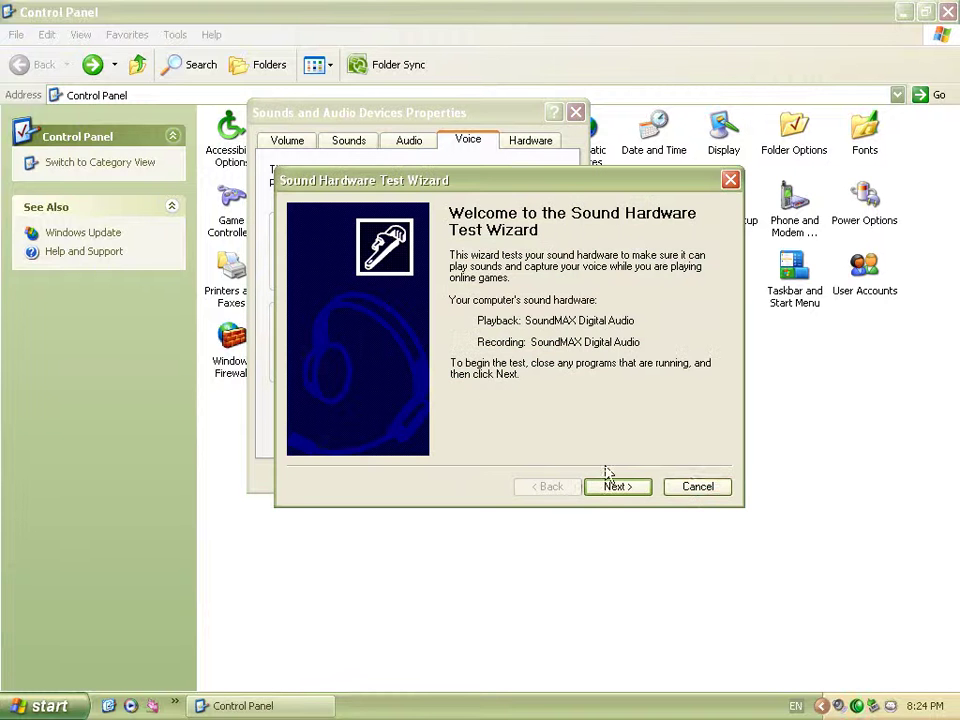
left_click(696, 488)
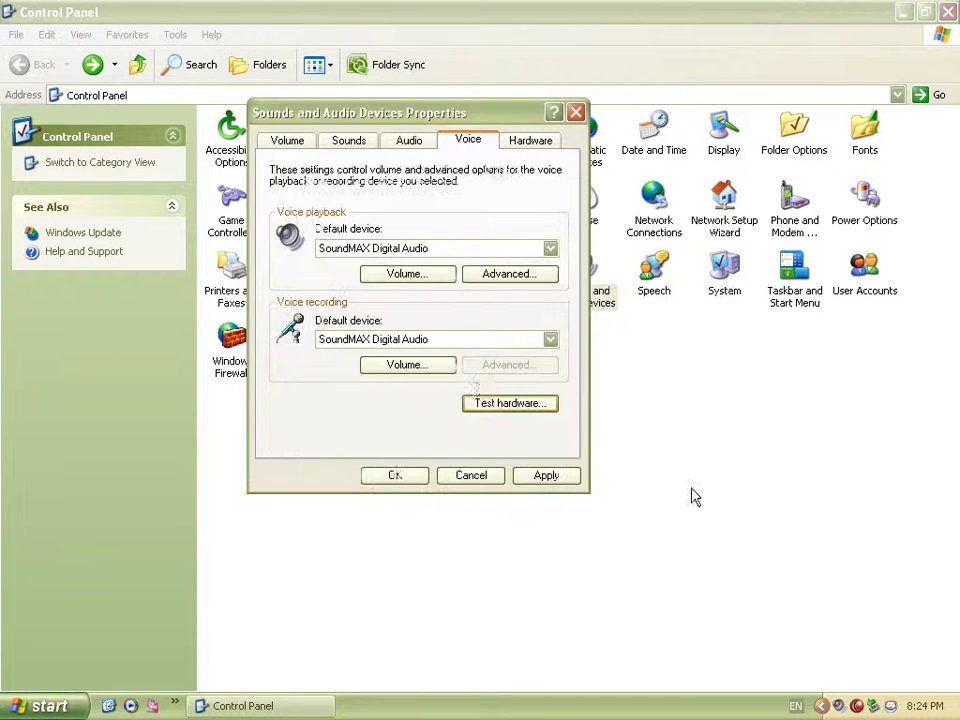
In the Hardware settings, examine the device details of SoundMAX Integrated Digital Audio, Audio Codecs, Legacy Audio Drivers and Media Control Devices
left_click(540, 142)
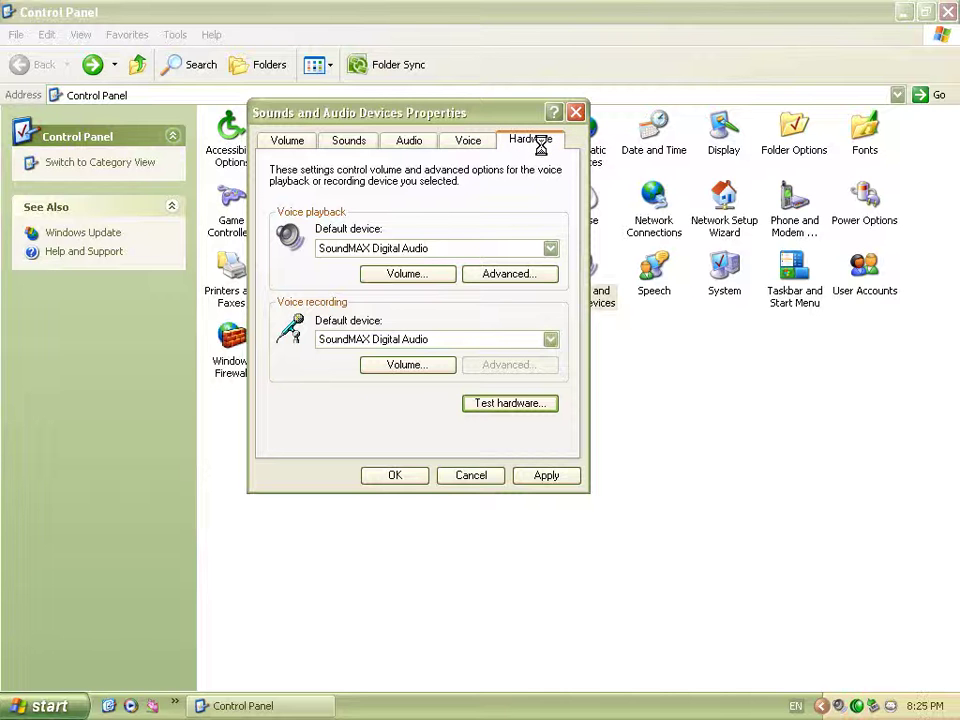
left_click(440, 216)
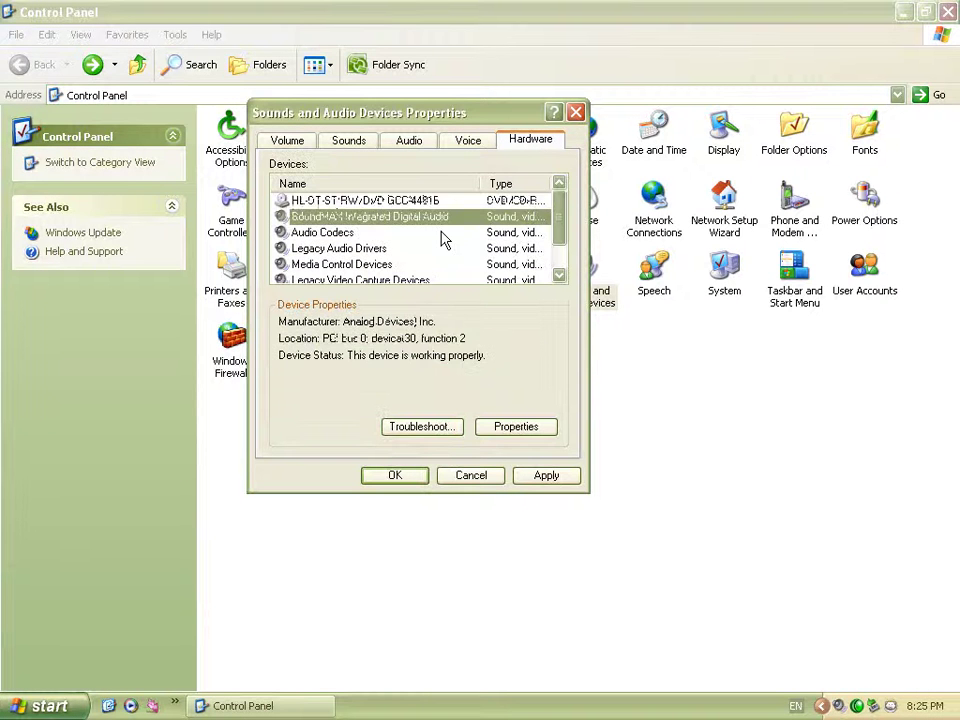
left_click(360, 232)
left_click(362, 248)
left_click(364, 204)
left_click(359, 237)
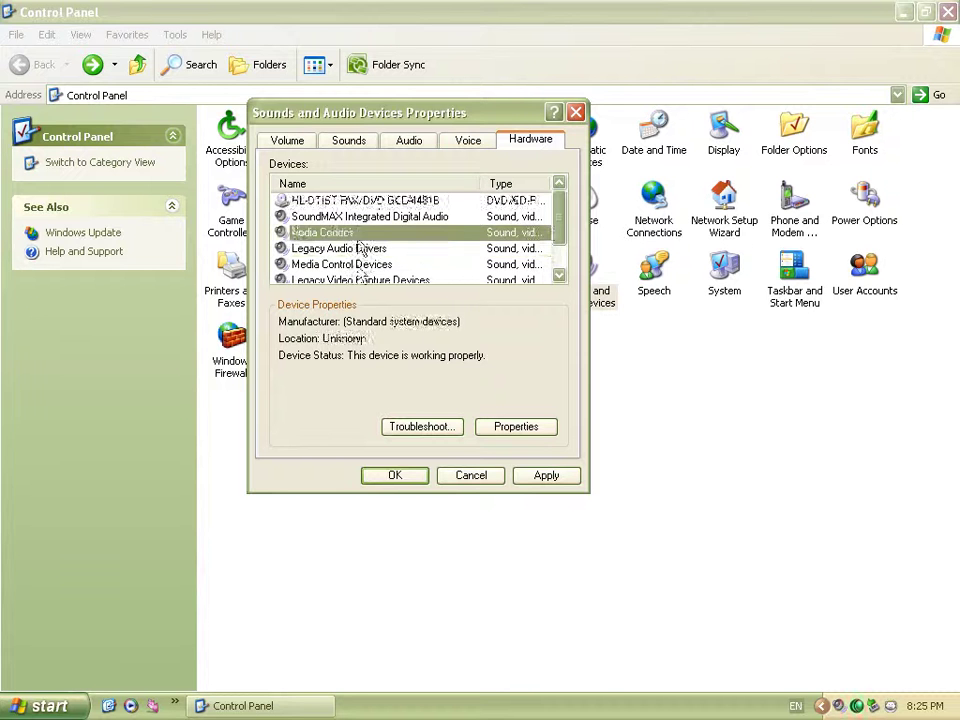
left_click(362, 264)
left_click_drag(561, 231, 561, 283)
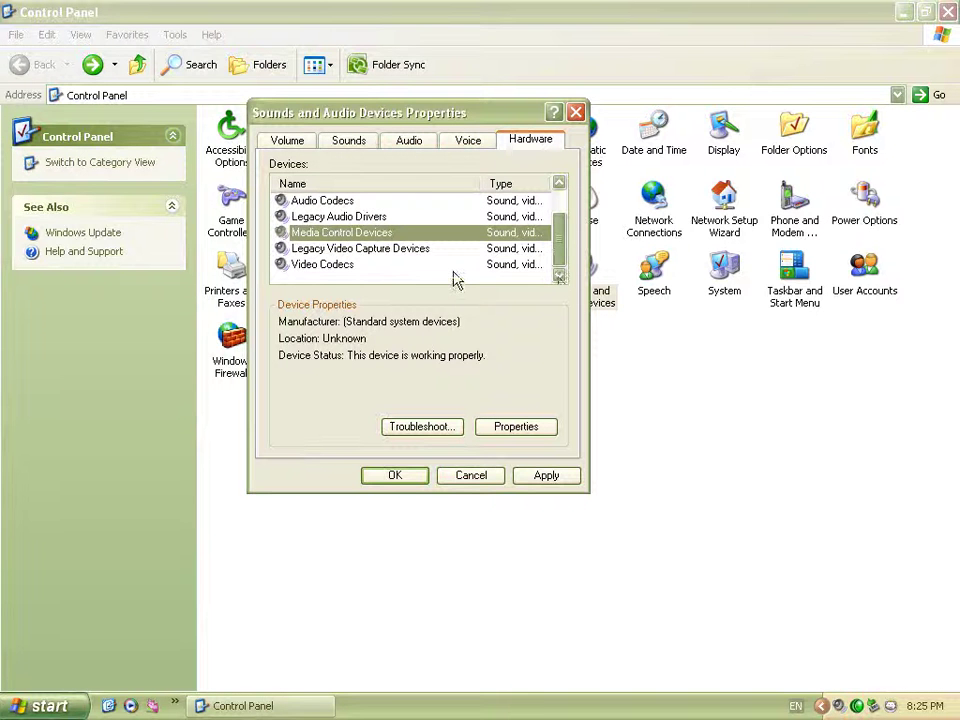
Look through the remaining hardware devices, and open the properties of Legacy Audio Drivers
key("Down")
key("Down")
key("Up")
key("Up")
key("Down")
key("Up")
key("Up")
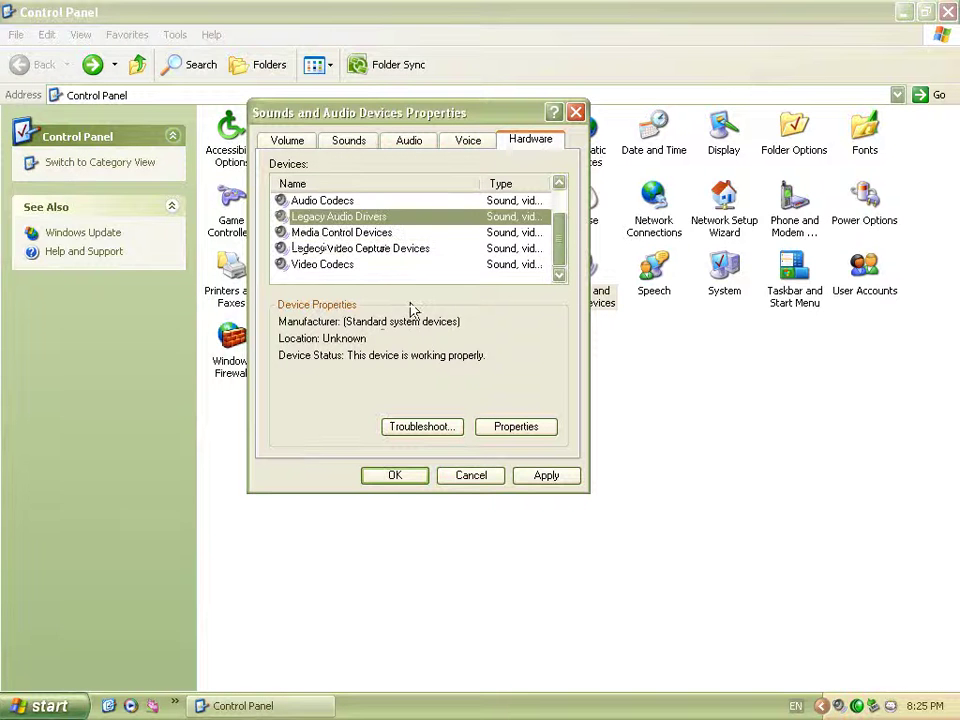
left_click(500, 426)
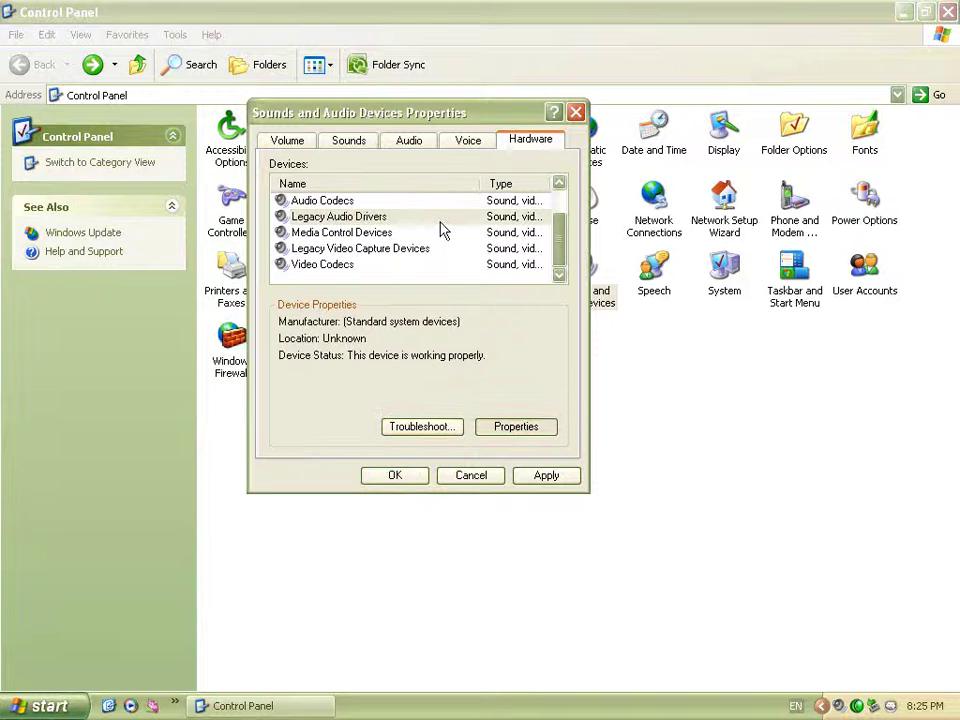